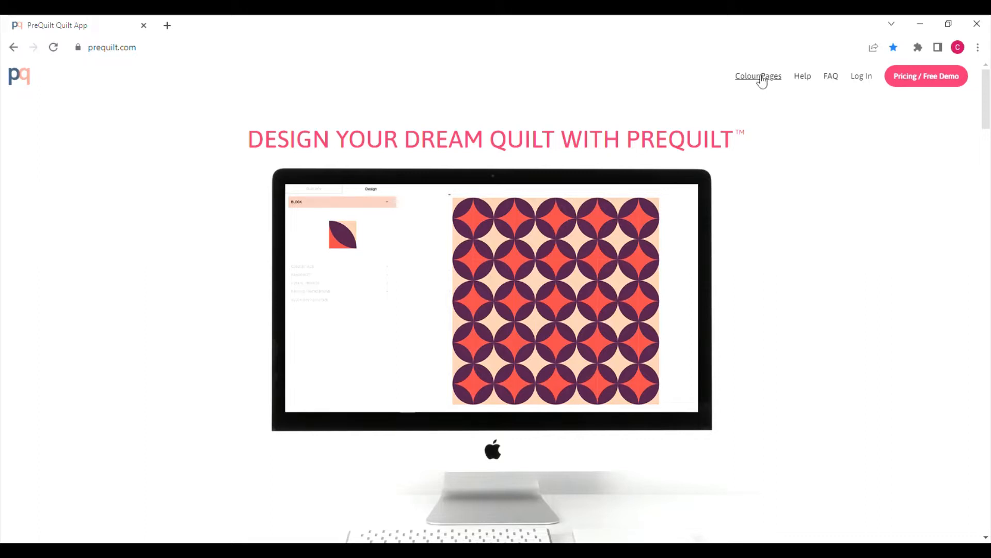
Open the complete collection of colouring pages from the PreQuilt home page's colouring section
{"action": "left_click", "coordinate": [760, 78]}
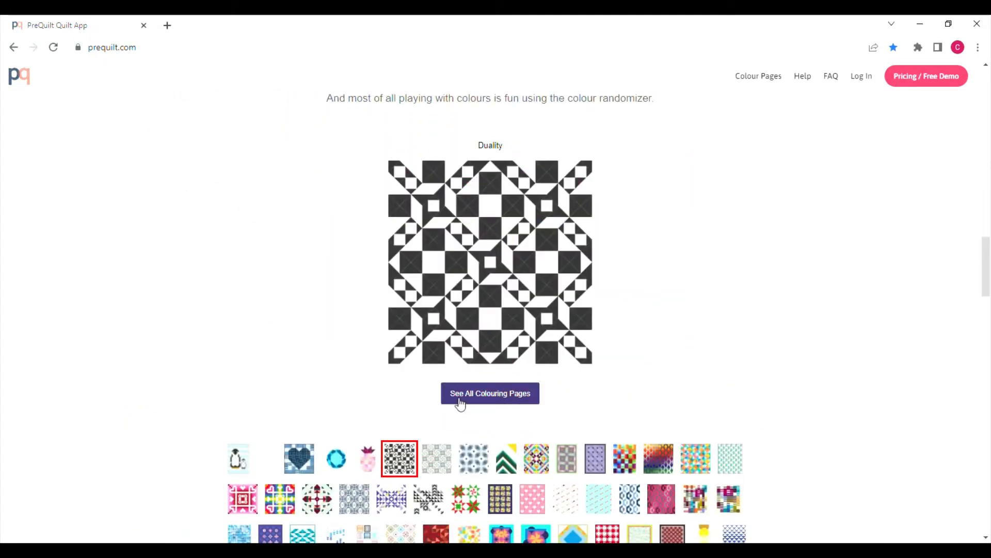
{"action": "left_click", "coordinate": [460, 402]}
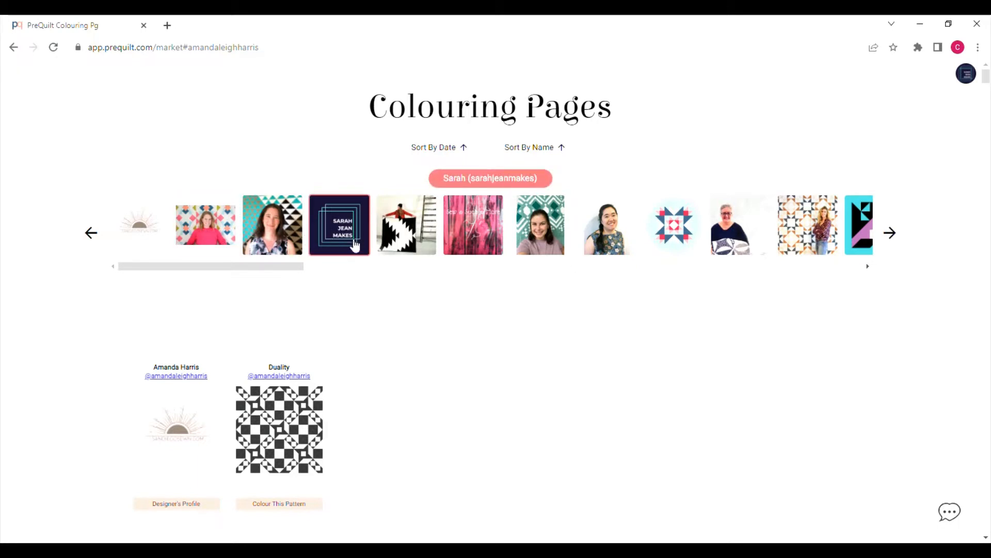
Find the Sarah Jean Makes designer profile and open its Castro Quilt for colouring
{"action": "scroll", "coordinate": [336, 237], "scroll_direction": "down", "scroll_amount": 1}
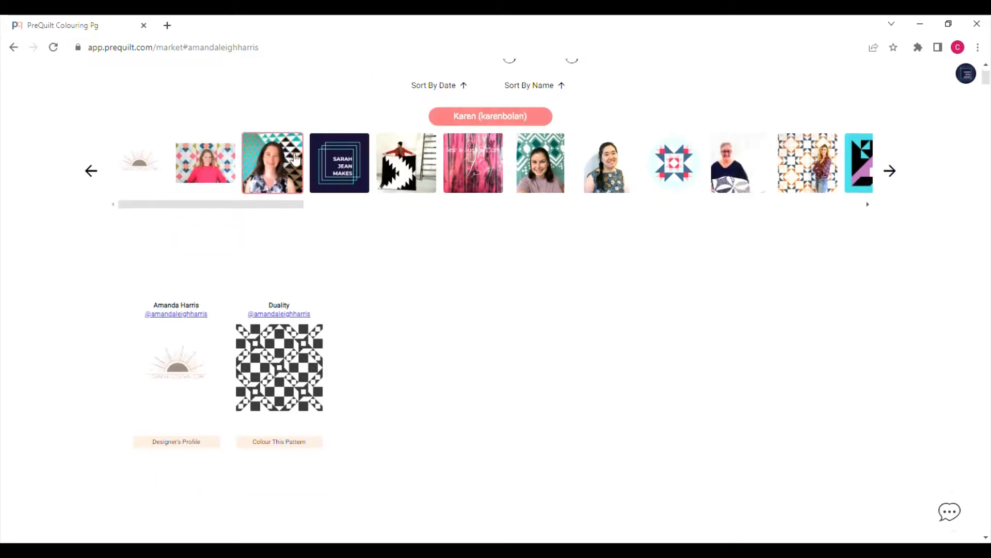
{"action": "scroll", "coordinate": [420, 326], "scroll_direction": "down", "scroll_amount": 3}
{"action": "scroll", "coordinate": [419, 340], "scroll_direction": "up", "scroll_amount": 4}
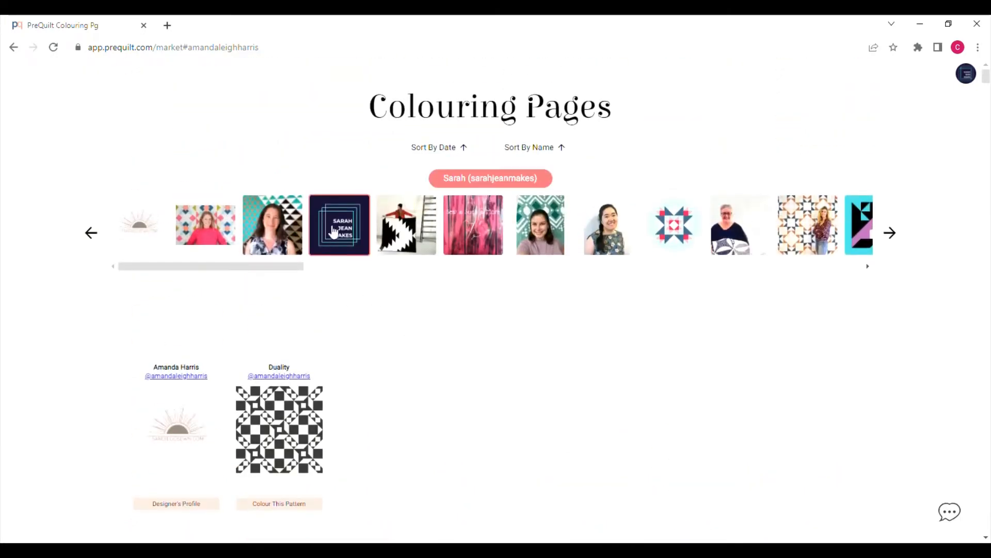
{"action": "left_click", "coordinate": [336, 236]}
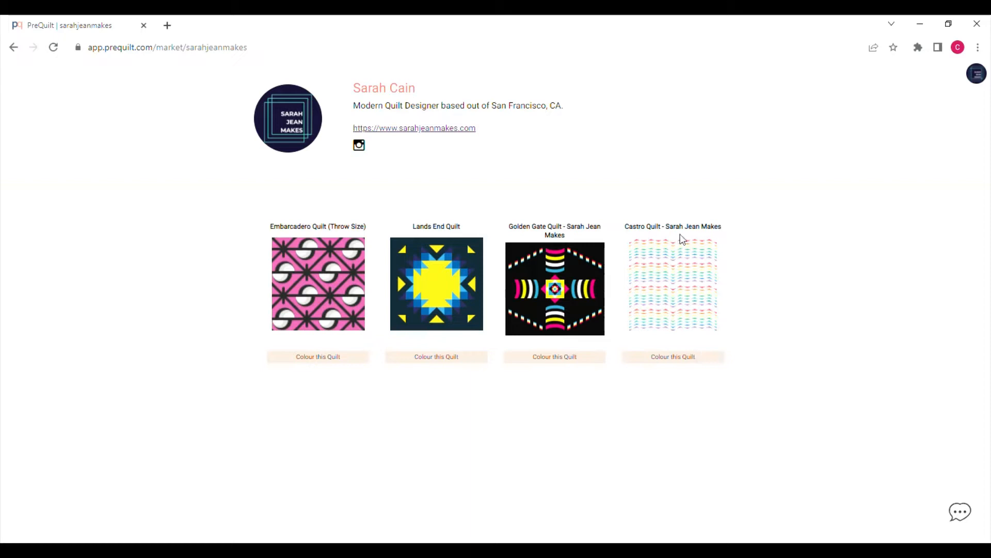
{"action": "left_click", "coordinate": [653, 356]}
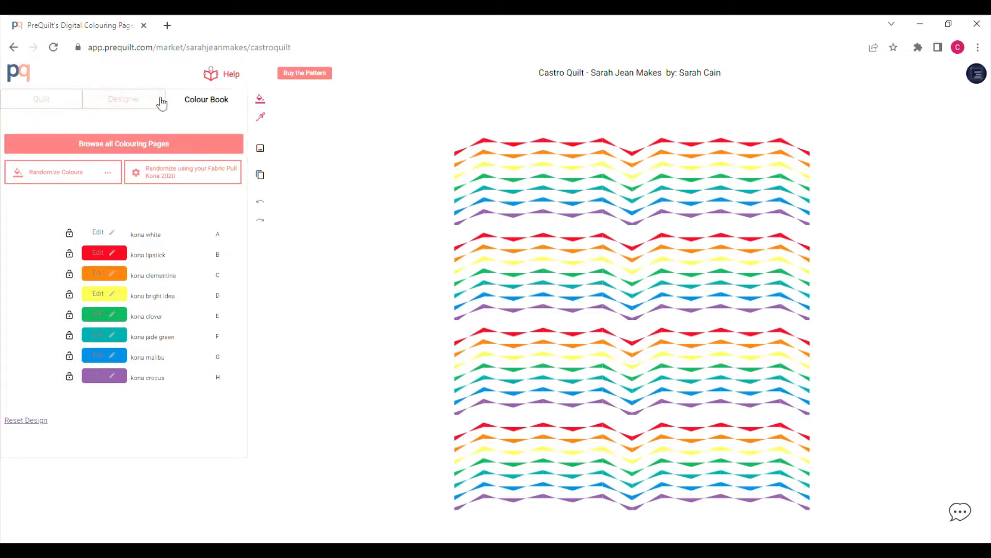
Review the Castro Quilt's pattern description and the designer's information, and return to the colour book
{"action": "left_click", "coordinate": [66, 104]}
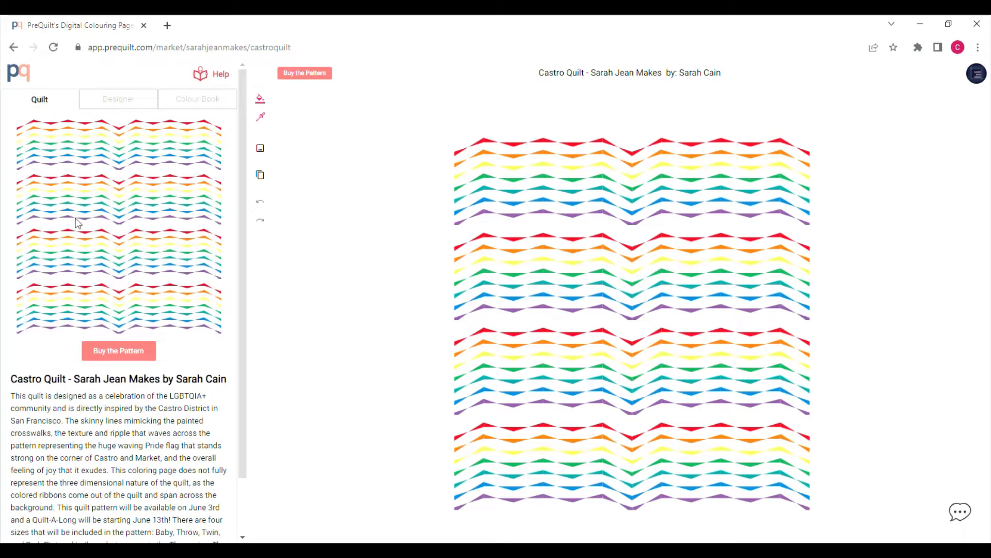
{"action": "scroll", "coordinate": [120, 394], "scroll_direction": "down", "scroll_amount": 3}
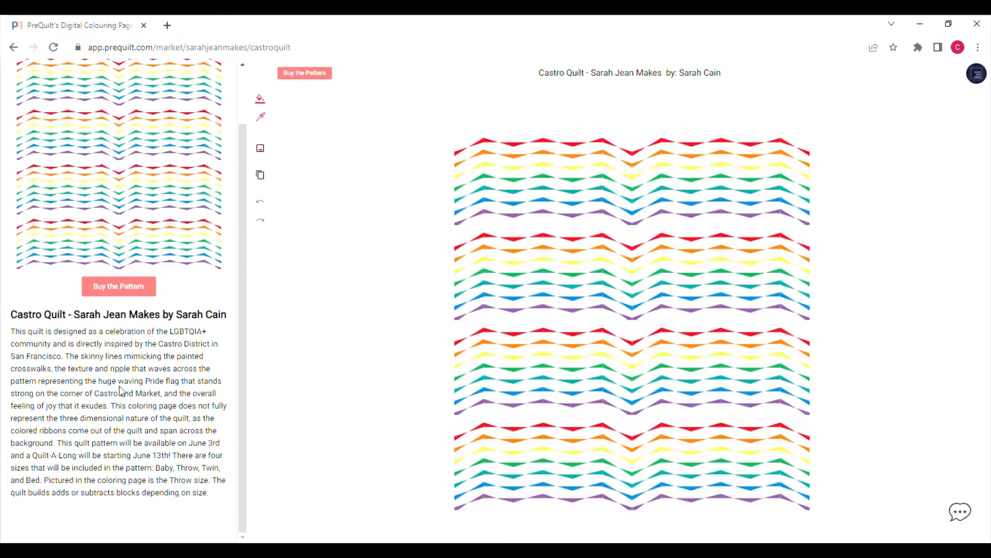
{"action": "left_click", "coordinate": [122, 294]}
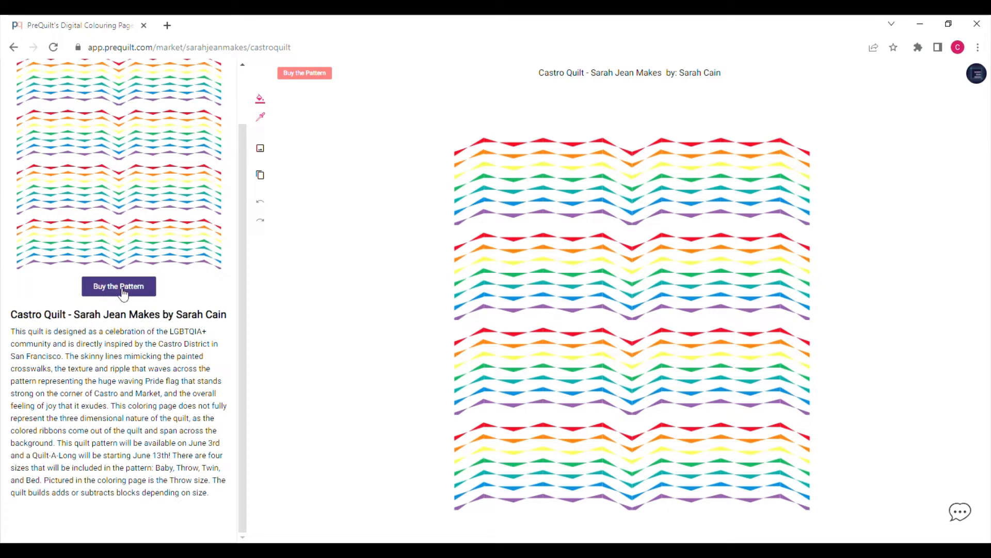
{"action": "scroll", "coordinate": [122, 293], "scroll_direction": "up", "scroll_amount": 3}
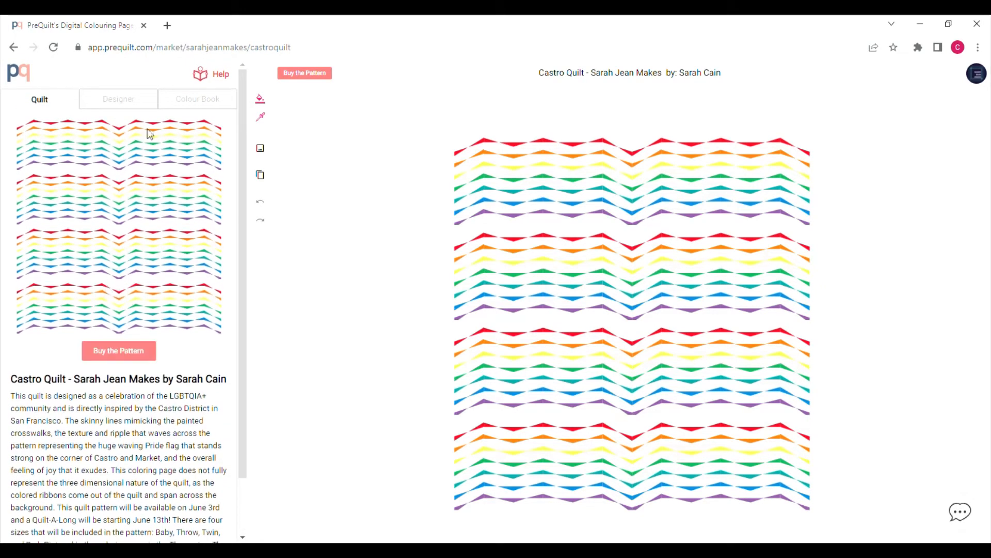
{"action": "left_click", "coordinate": [128, 106]}
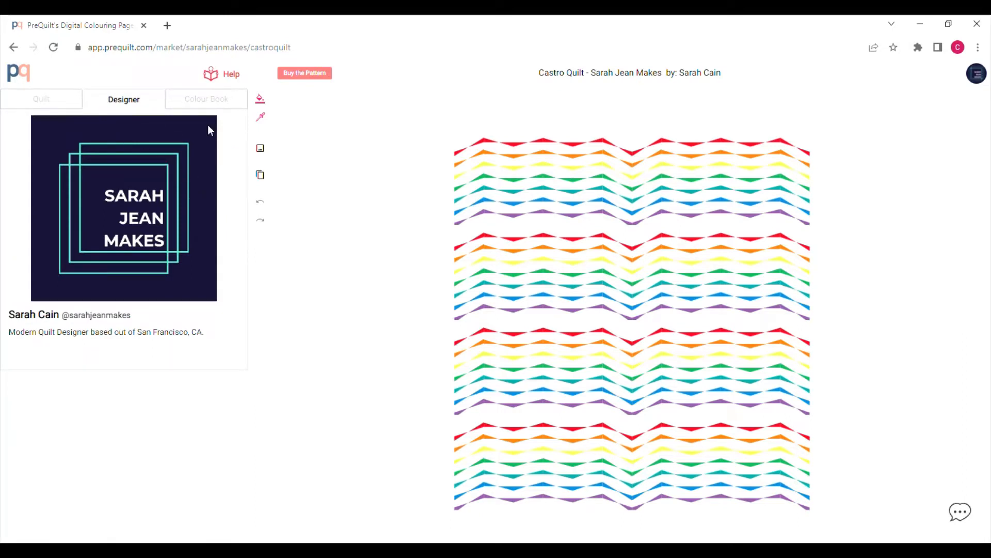
{"action": "left_click", "coordinate": [192, 104]}
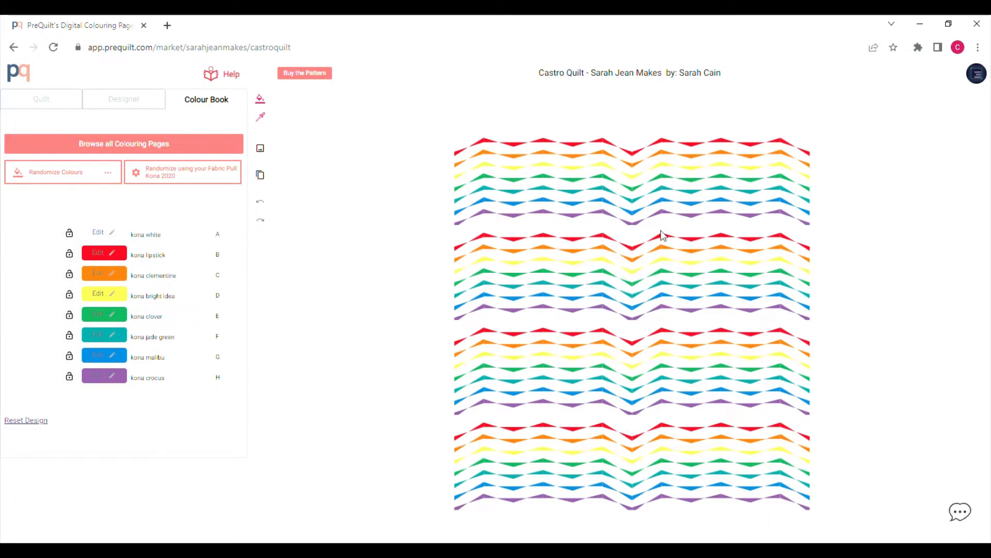
Change fabric A, the quilt's background, to the solid Kona Gotham Grey
{"action": "left_click", "coordinate": [115, 235]}
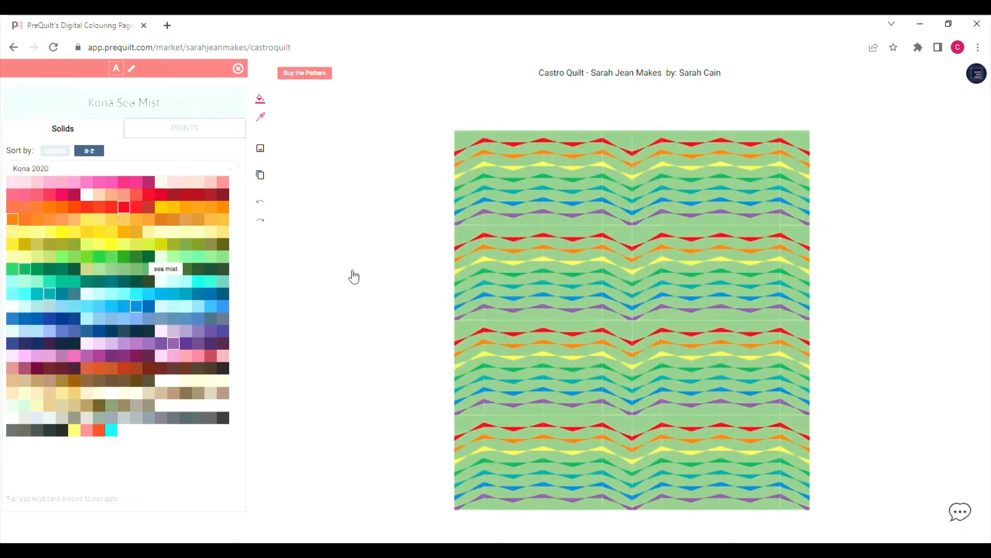
{"action": "left_click", "coordinate": [198, 194]}
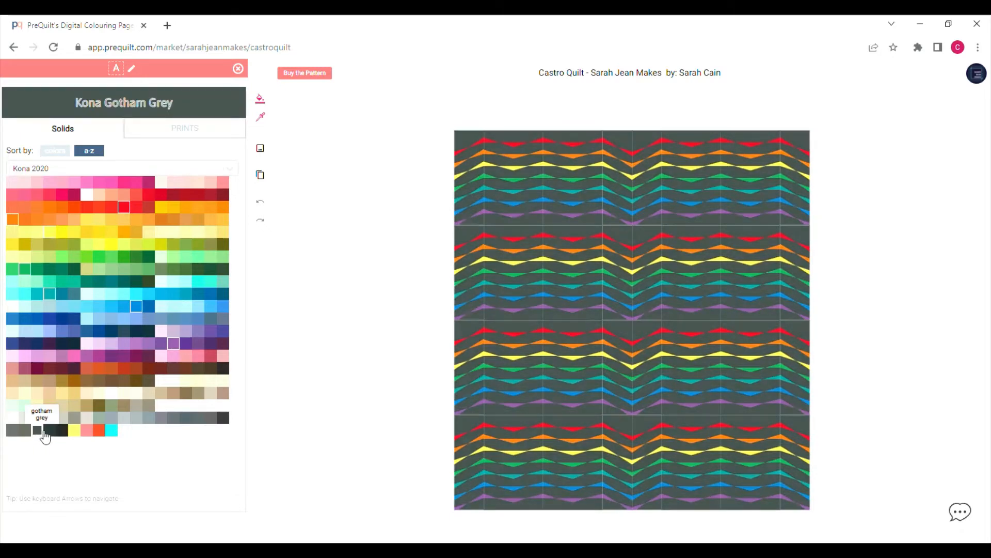
{"action": "left_click", "coordinate": [42, 432]}
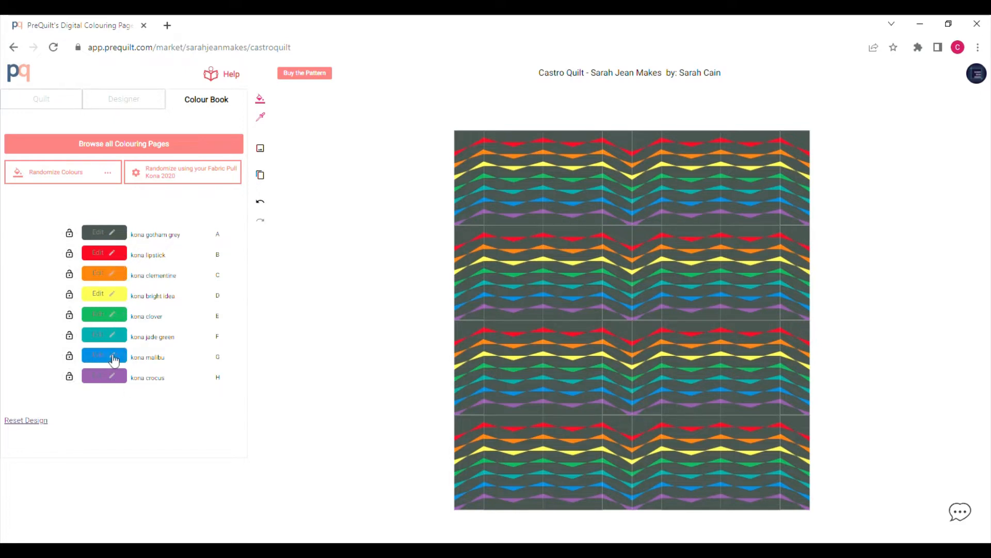
Change fabric H to Kona Prussian and fabric E to Kona Basil
{"action": "left_click", "coordinate": [119, 381]}
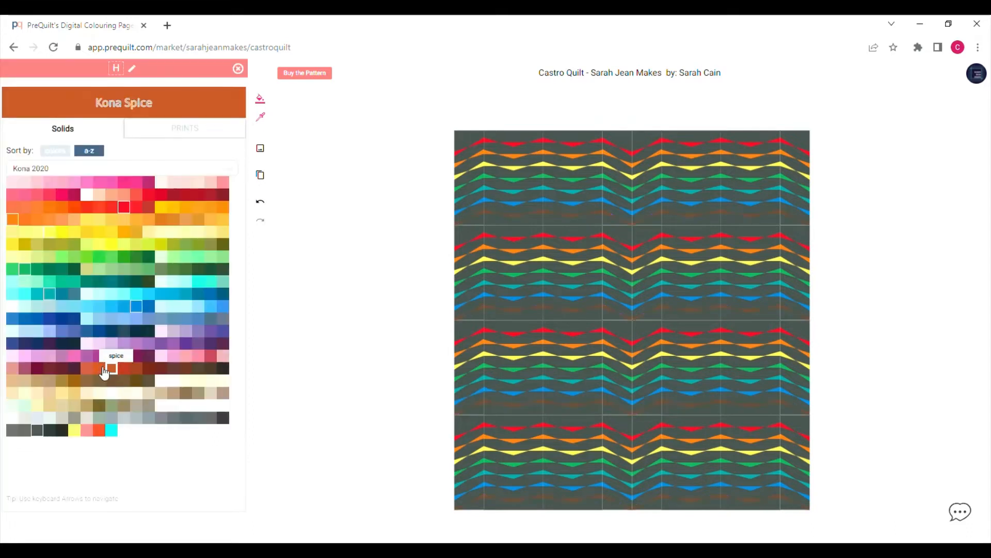
{"action": "left_click", "coordinate": [115, 331]}
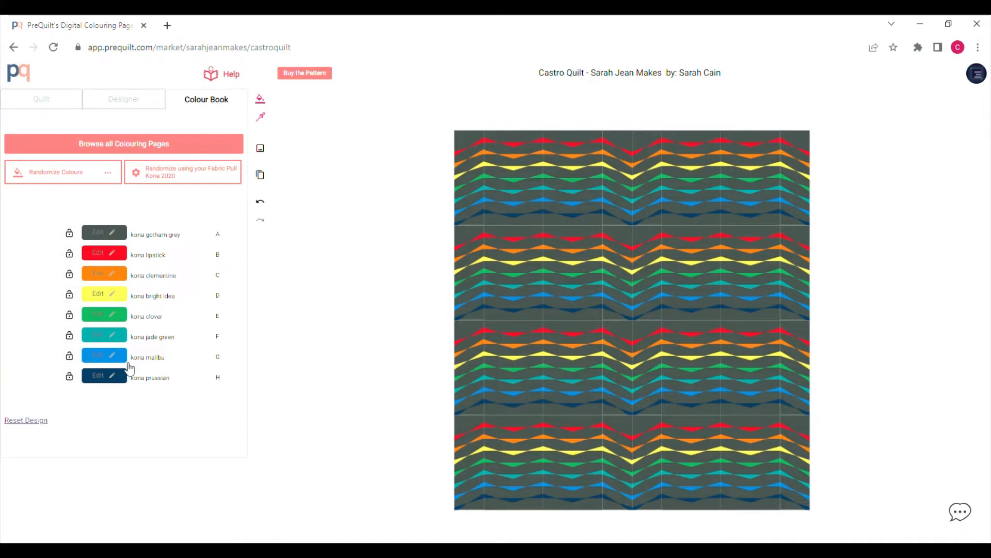
{"action": "left_click", "coordinate": [119, 316]}
{"action": "left_click", "coordinate": [123, 282]}
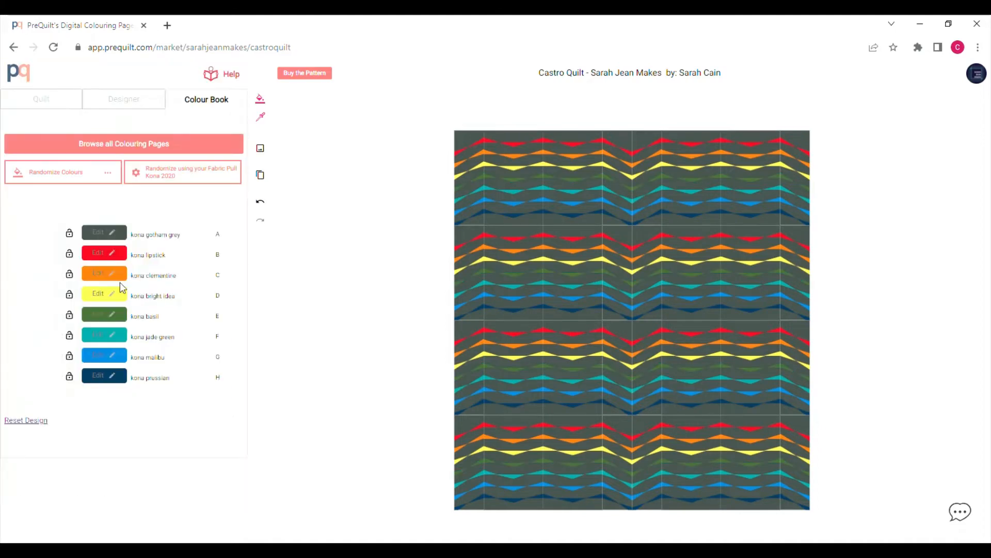
Change fabric C to Kona Sour Apple and fabric B to Kona Kale
{"action": "left_click", "coordinate": [113, 275]}
{"action": "left_click", "coordinate": [73, 258]}
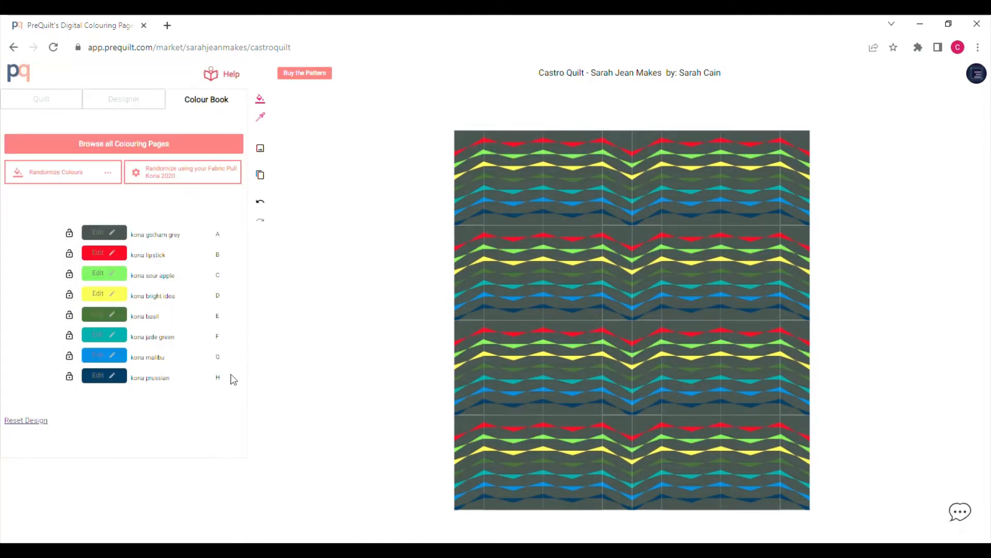
{"action": "left_click", "coordinate": [113, 253]}
{"action": "left_click", "coordinate": [73, 278]}
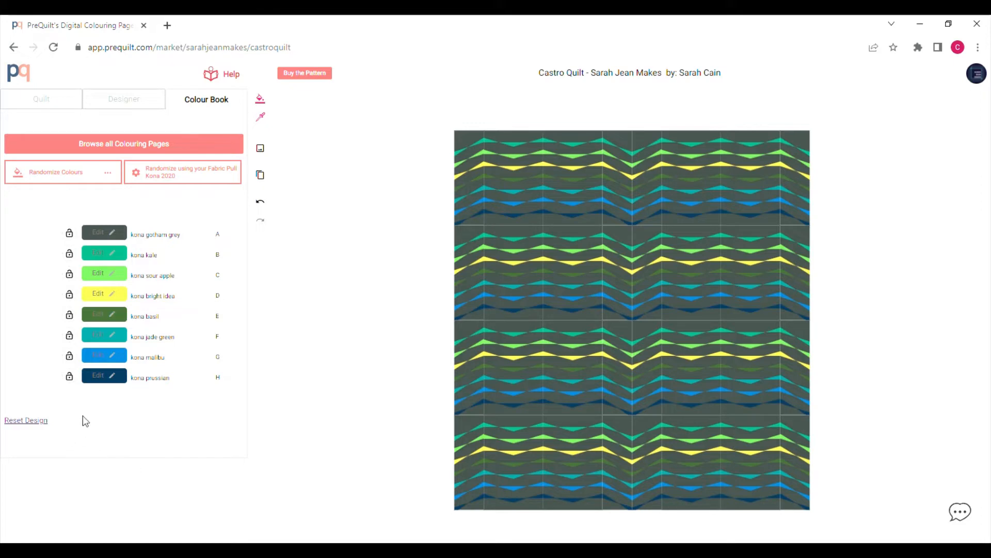
Reset the design to its original colours and randomize all of the quilt's colours repeatedly to try different combinations
{"action": "left_click", "coordinate": [43, 423]}
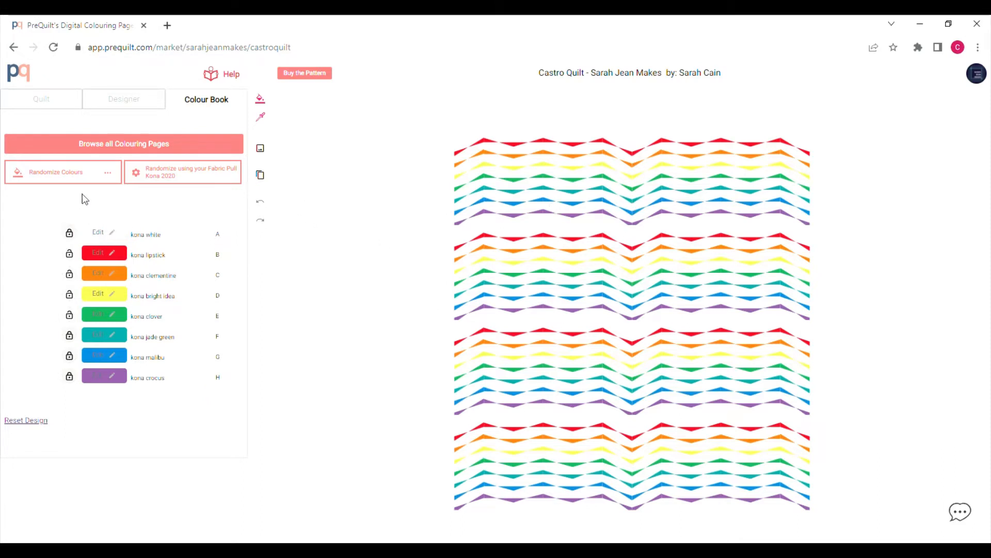
{"action": "left_click", "coordinate": [55, 181]}
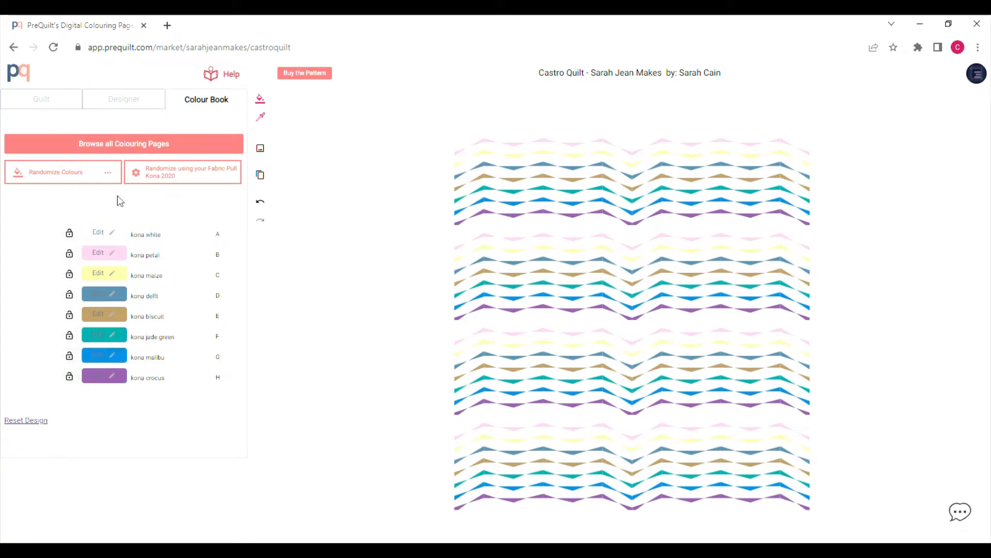
{"action": "left_click", "coordinate": [55, 183]}
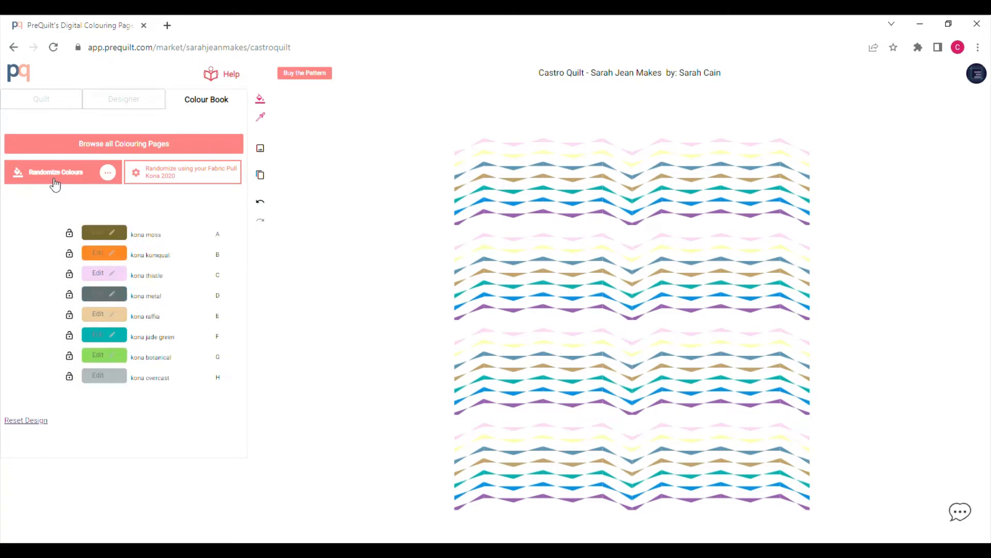
{"action": "left_click", "coordinate": [57, 182]}
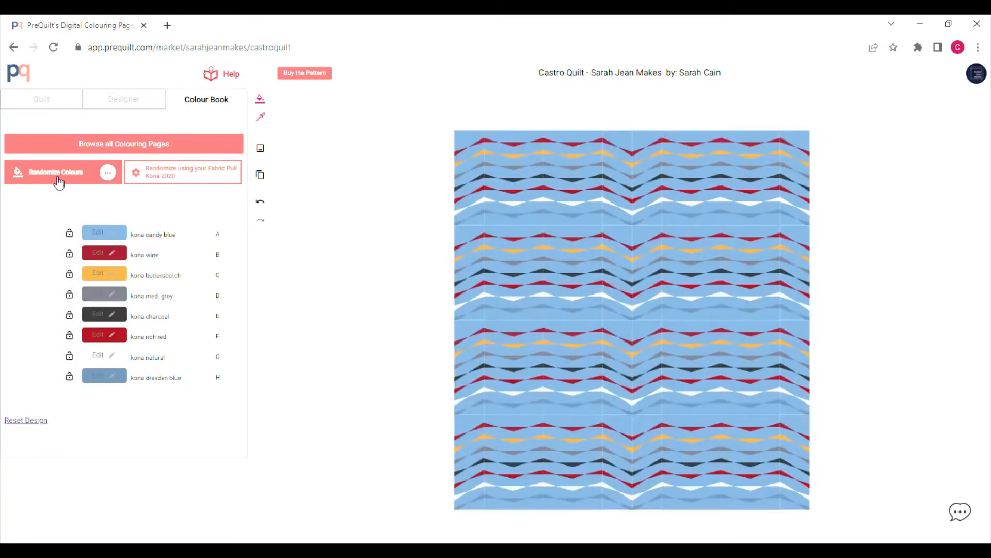
{"action": "left_click", "coordinate": [58, 183]}
{"action": "left_click", "coordinate": [58, 183]}
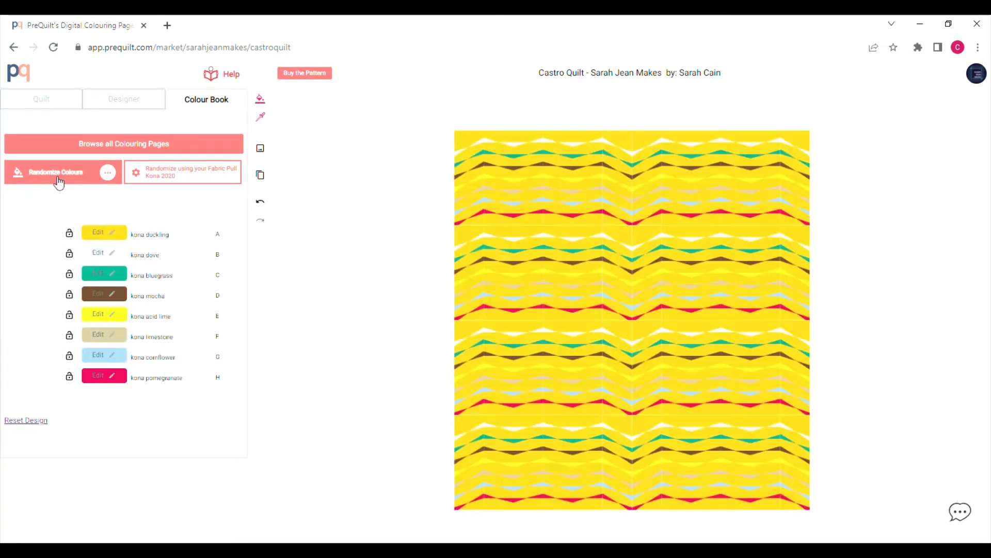
{"action": "left_click", "coordinate": [58, 183]}
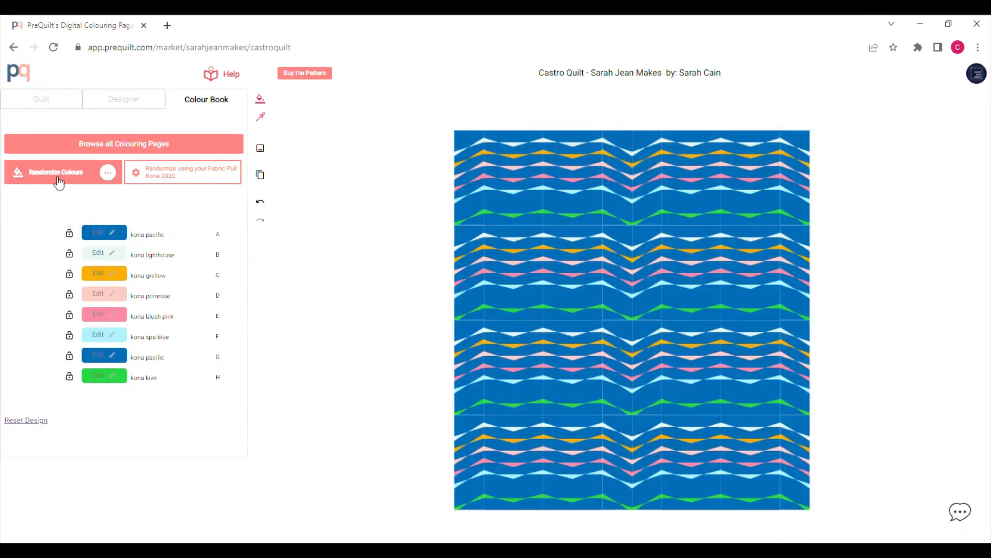
{"action": "left_click", "coordinate": [61, 182]}
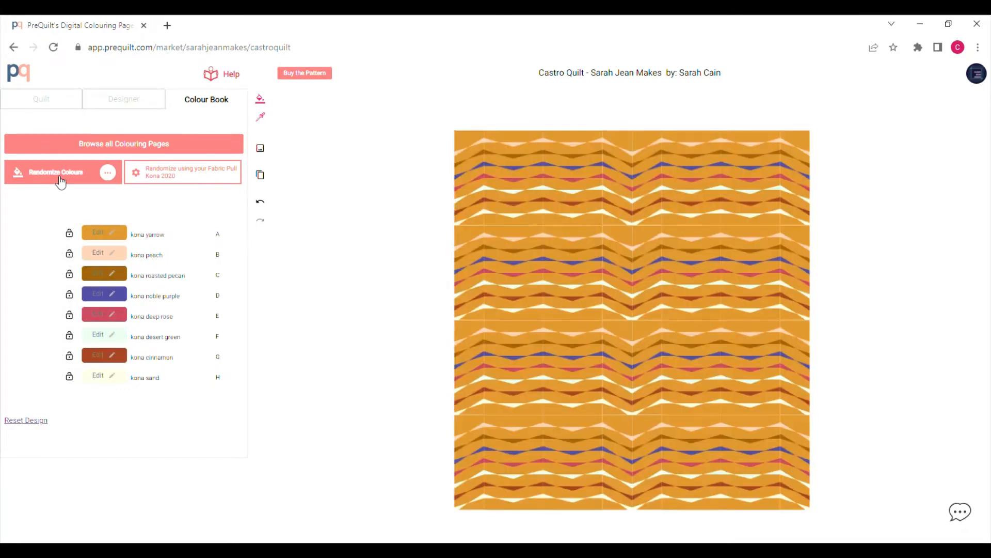
{"action": "left_click", "coordinate": [60, 182]}
{"action": "left_click", "coordinate": [60, 182]}
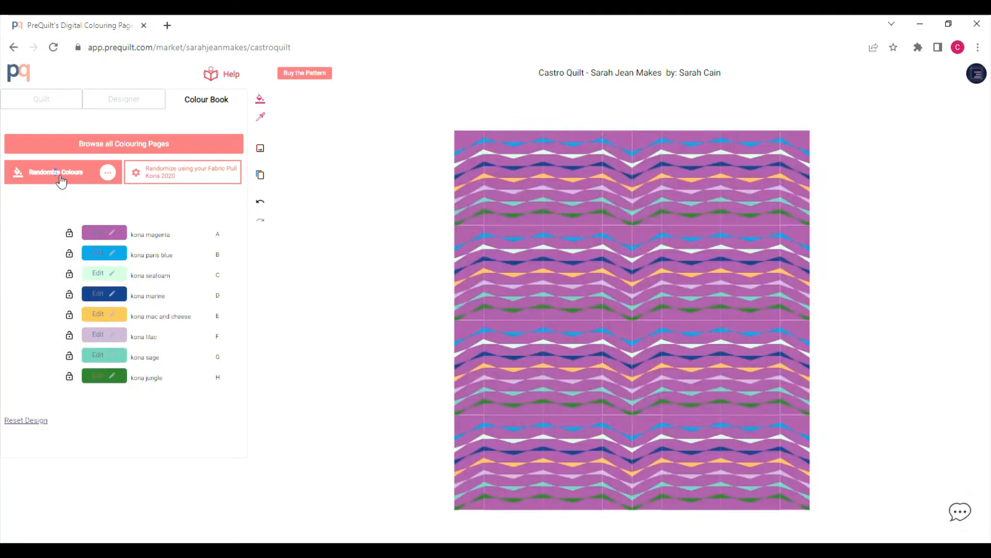
{"action": "left_click", "coordinate": [60, 182]}
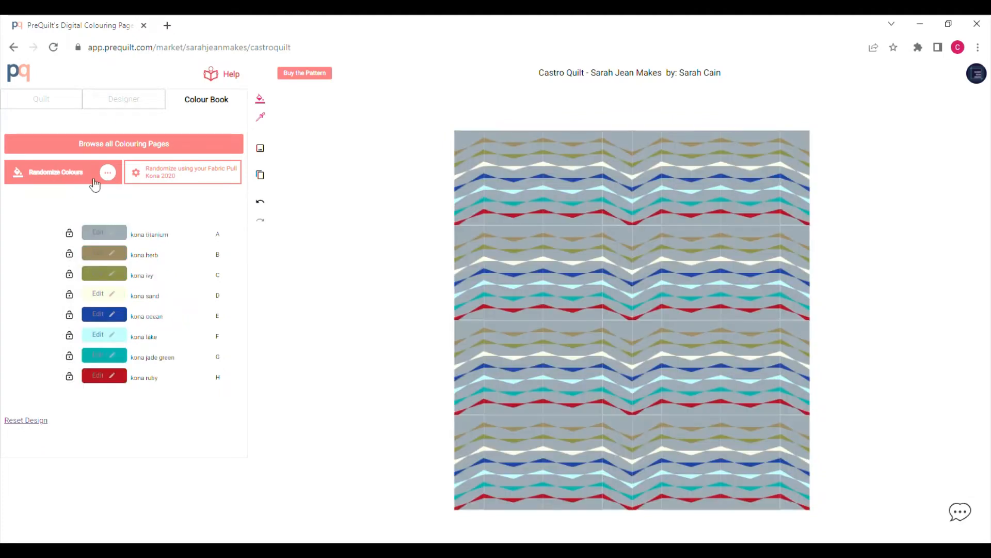
{"action": "left_click", "coordinate": [78, 182]}
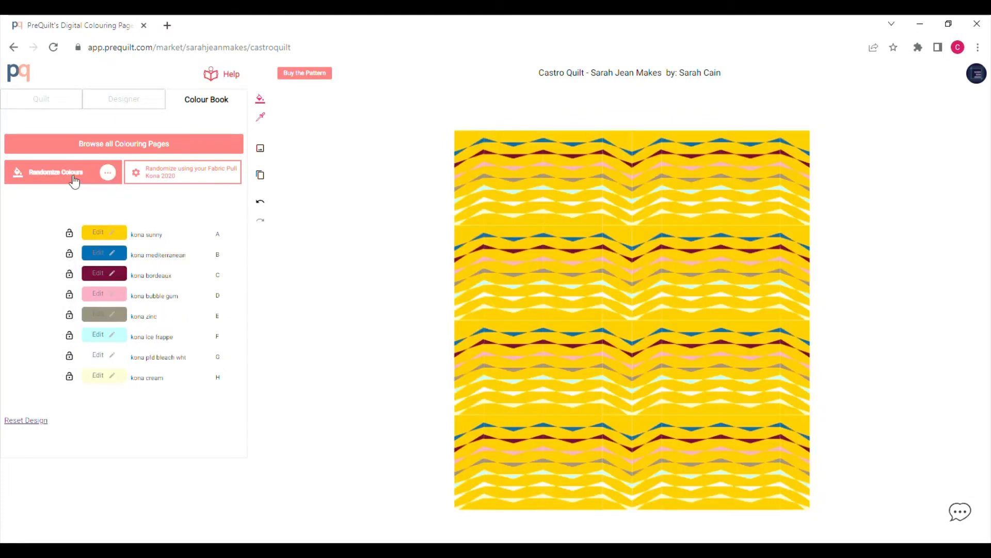
{"action": "left_click", "coordinate": [74, 181]}
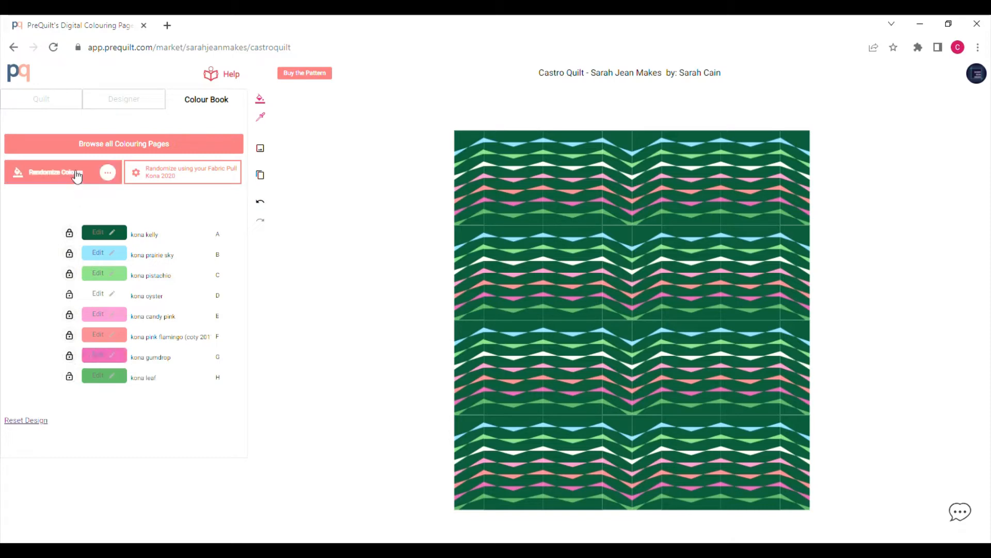
Randomize only fabrics D and H several times, keeping the other six fabric colours
{"action": "left_click", "coordinate": [46, 175]}
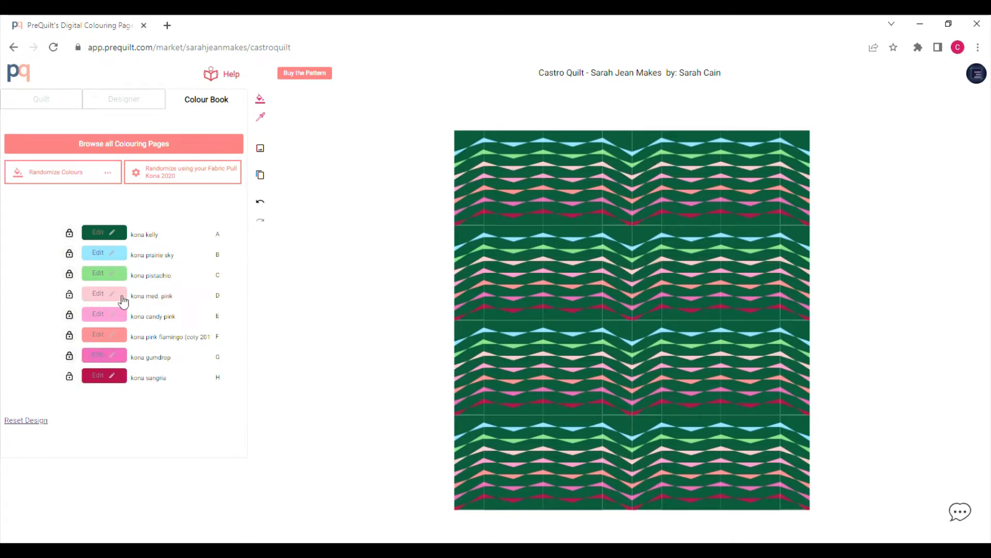
{"action": "left_click", "coordinate": [72, 181]}
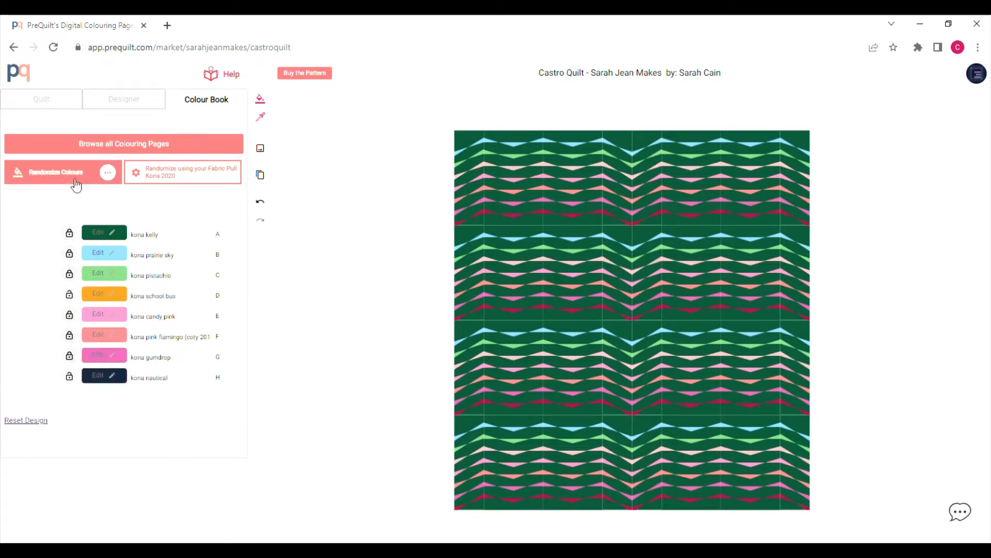
{"action": "left_click", "coordinate": [72, 182]}
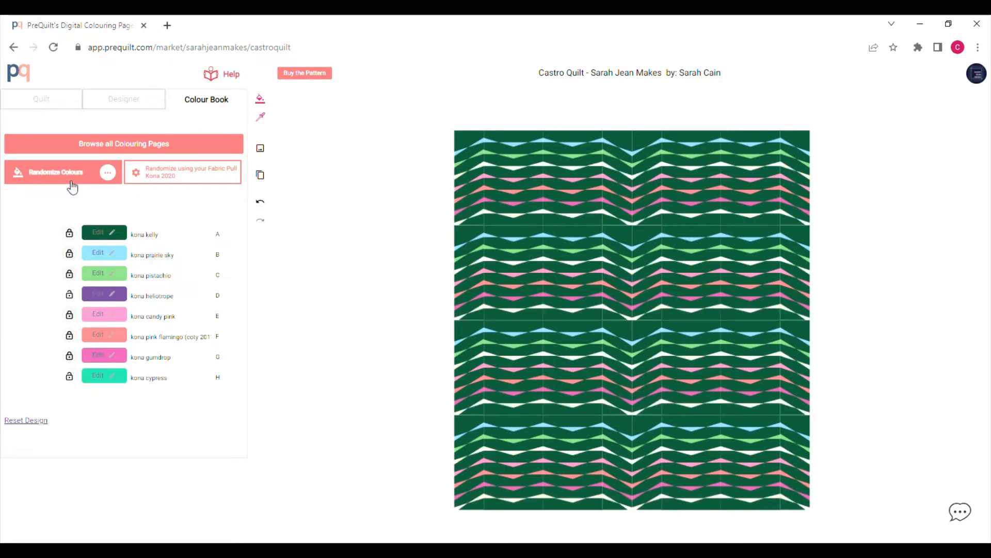
{"action": "left_click", "coordinate": [72, 186]}
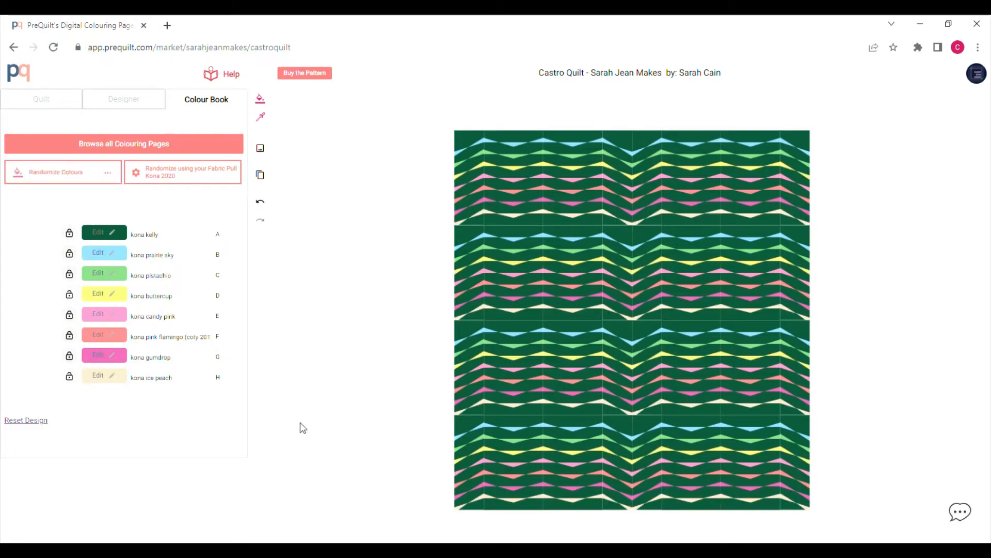
Reset the design to its original colours and randomize all quilt colours from the Moda Bella fabric pull
{"action": "left_click", "coordinate": [41, 424]}
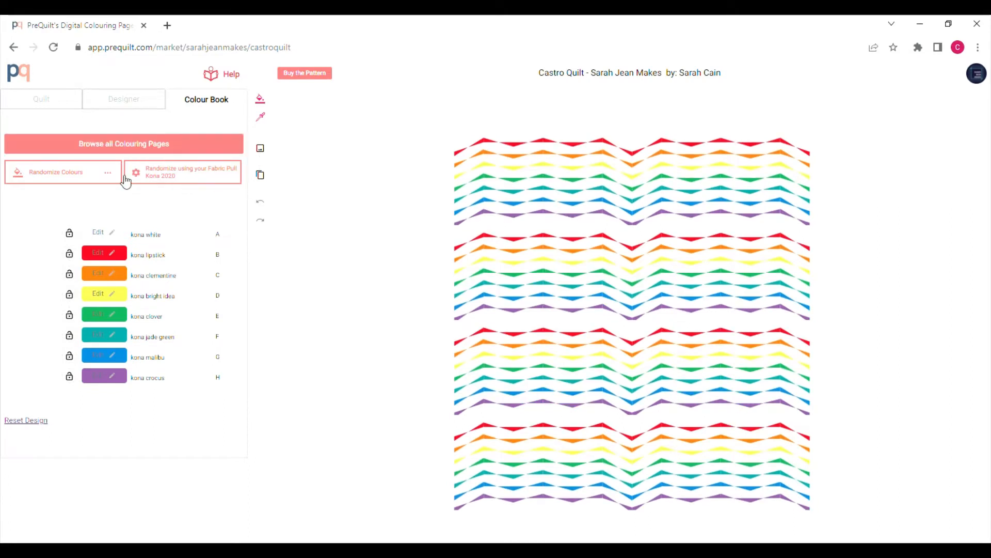
{"action": "left_click", "coordinate": [109, 174]}
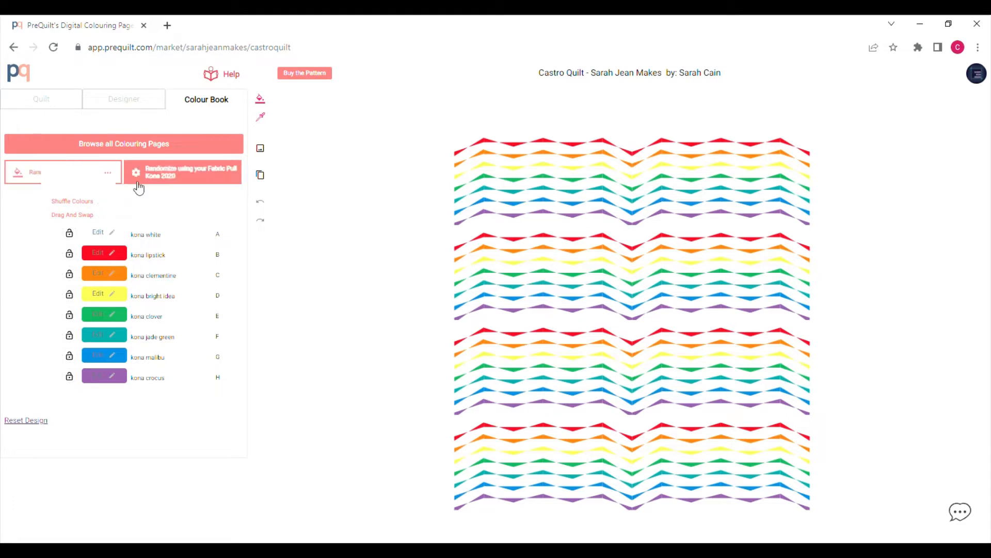
{"action": "left_click", "coordinate": [182, 181]}
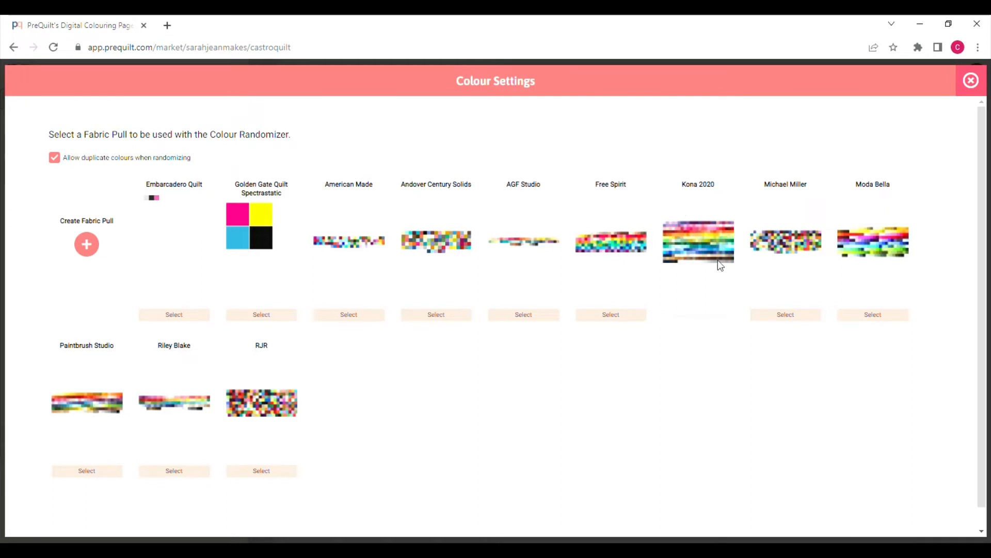
{"action": "left_click", "coordinate": [870, 315]}
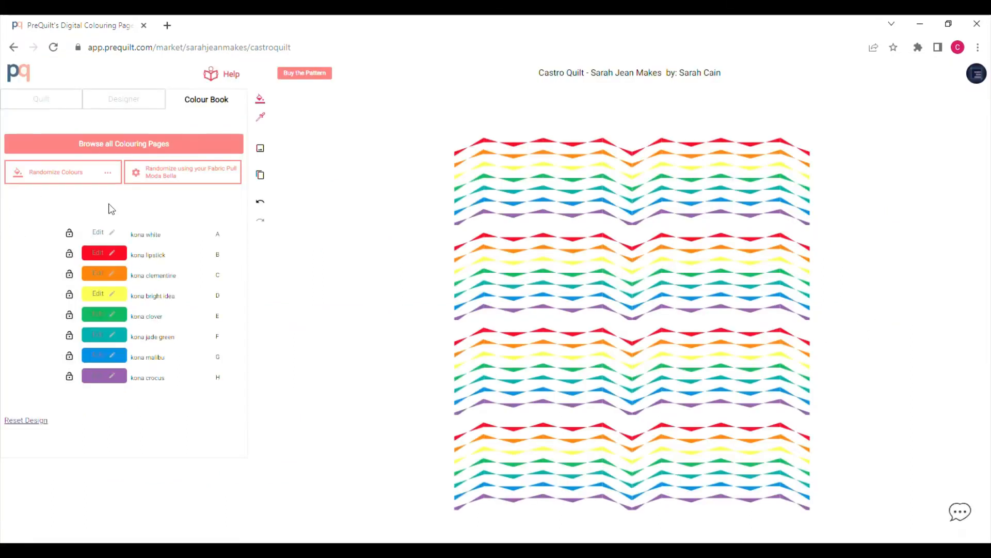
{"action": "left_click", "coordinate": [76, 187]}
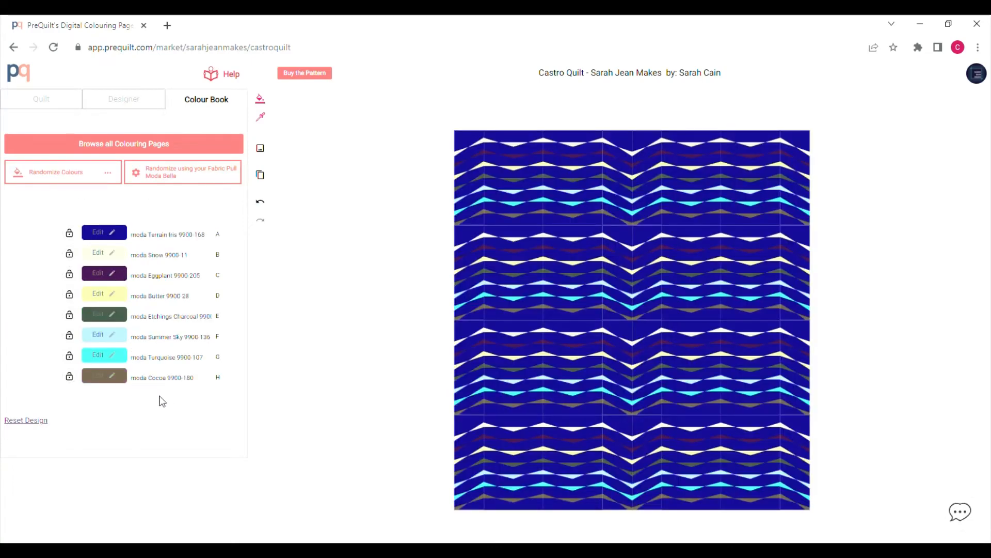
Switch the randomizer to the AGF Studio fabric pull and randomize all of the quilt's colours twice
{"action": "left_click", "coordinate": [161, 181]}
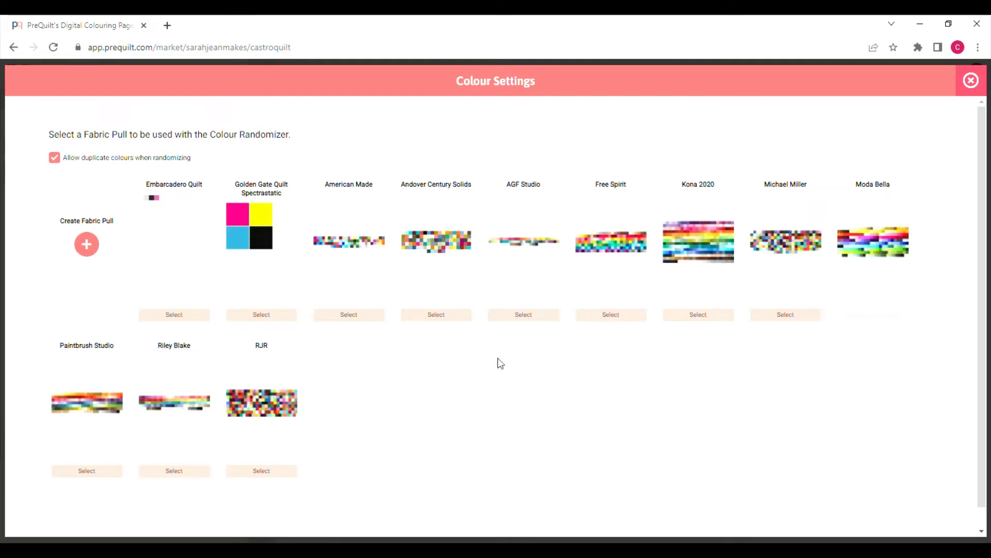
{"action": "left_click", "coordinate": [523, 315]}
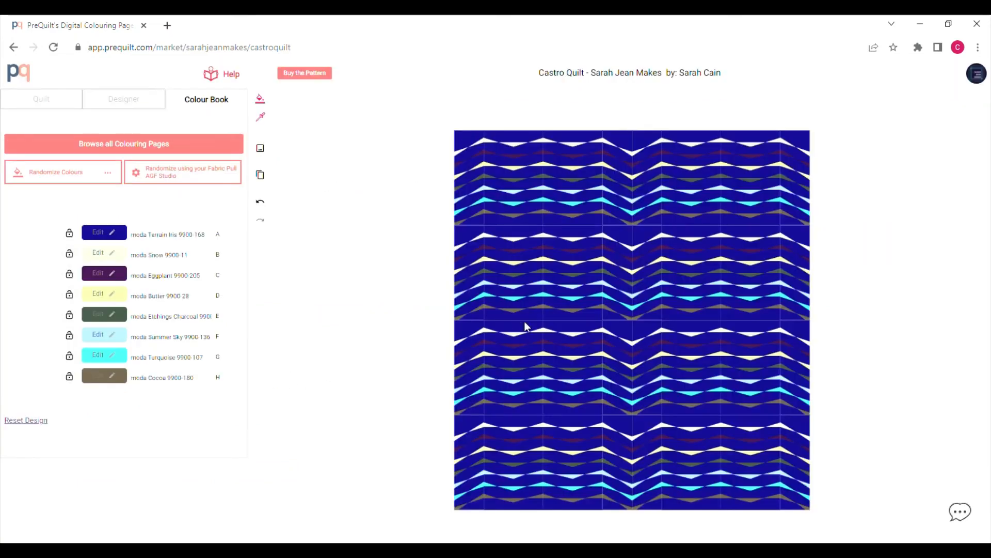
{"action": "left_click", "coordinate": [76, 179]}
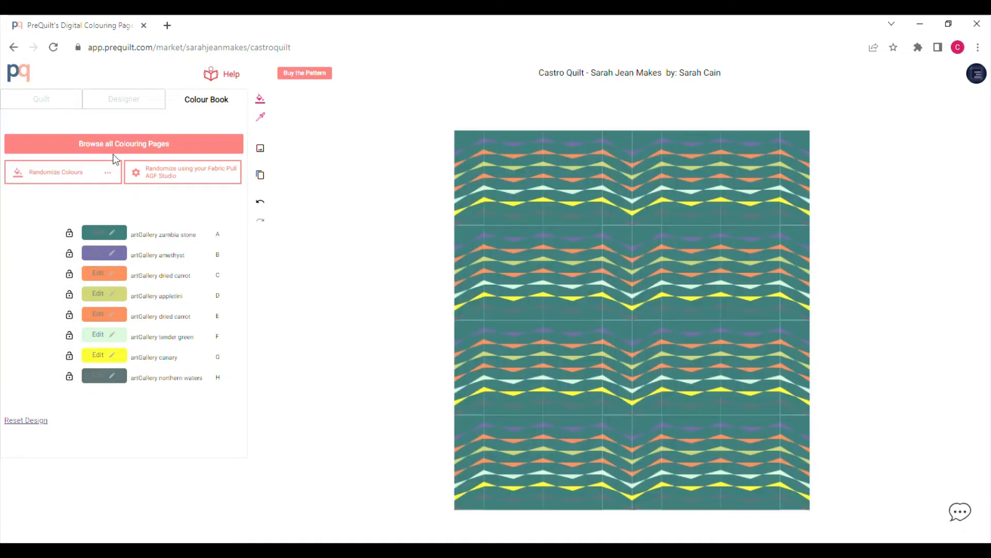
{"action": "left_click", "coordinate": [75, 180]}
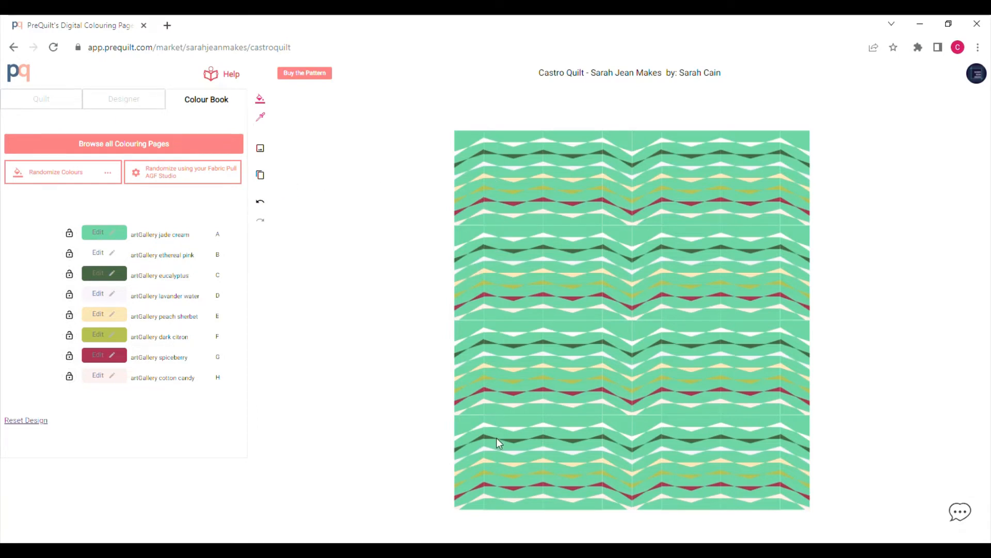
Set the randomizer's fabric pull back to Kona 2020 and reset the design to its original colours
{"action": "left_click", "coordinate": [192, 178]}
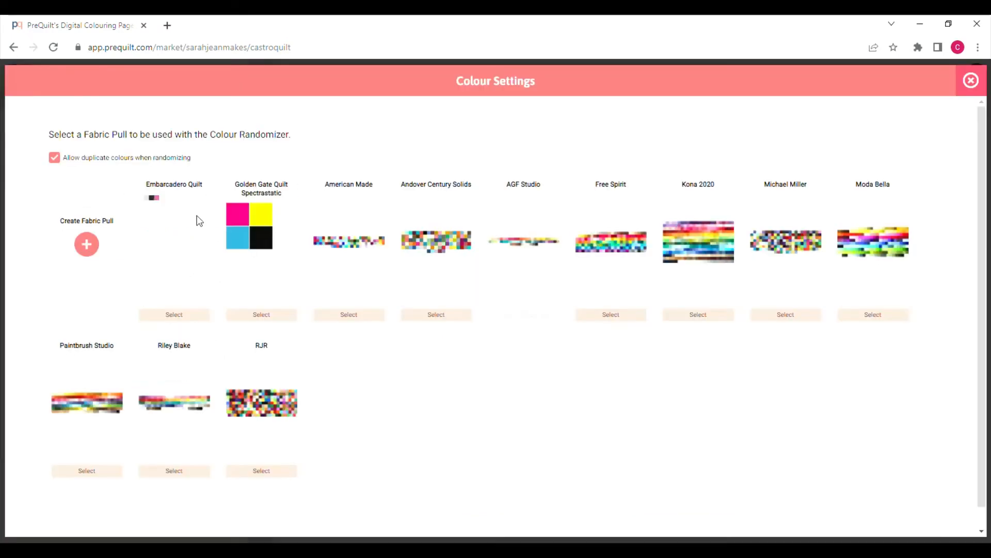
{"action": "left_click", "coordinate": [708, 316]}
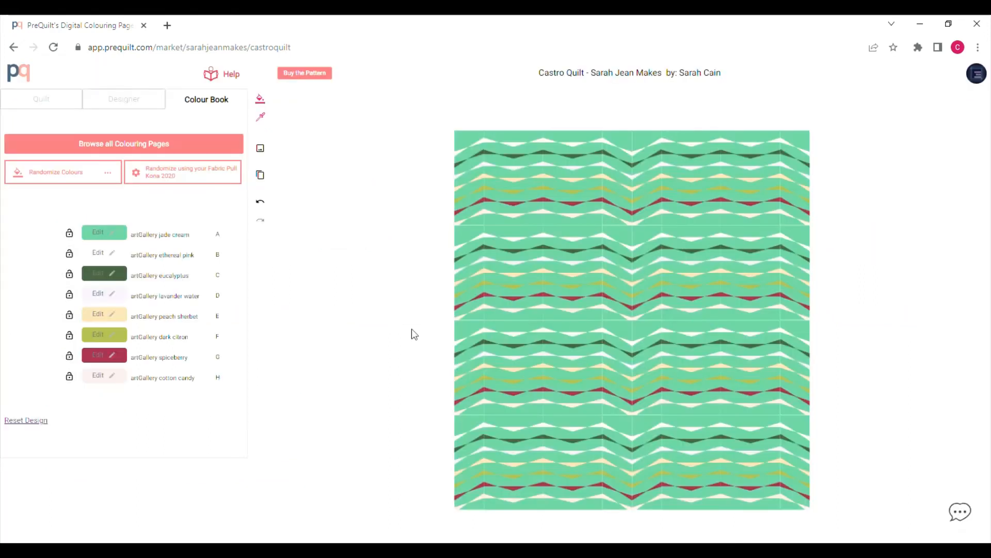
{"action": "left_click", "coordinate": [23, 421]}
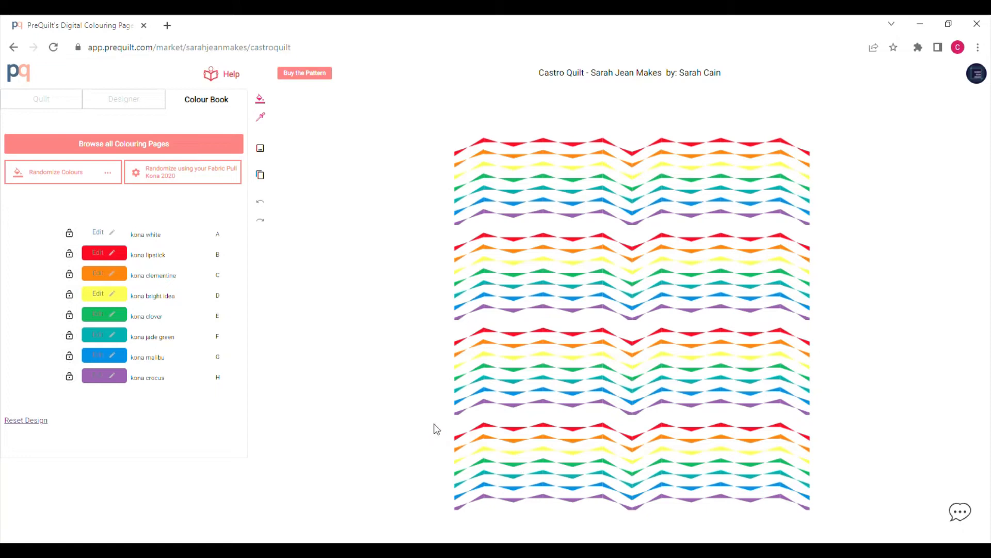
Open fabric A for editing and look through the available solid fabric collections, keeping Kona 2020
{"action": "left_click", "coordinate": [115, 233]}
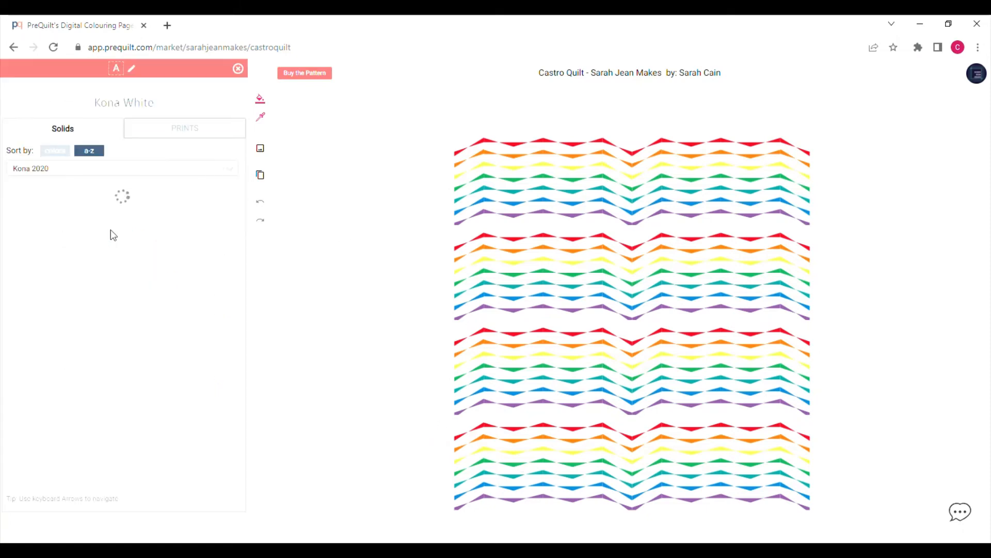
{"action": "left_click", "coordinate": [126, 233]}
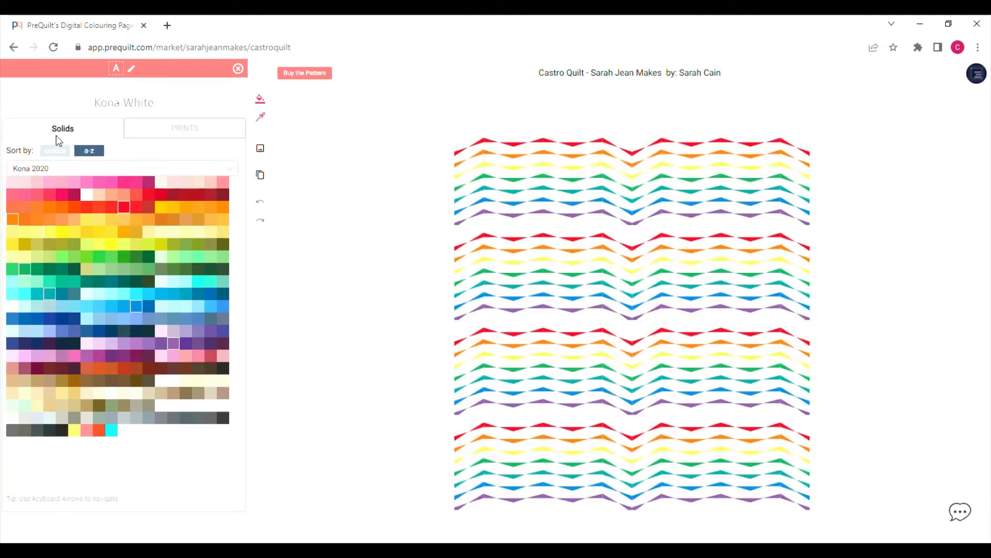
{"action": "left_click", "coordinate": [230, 168]}
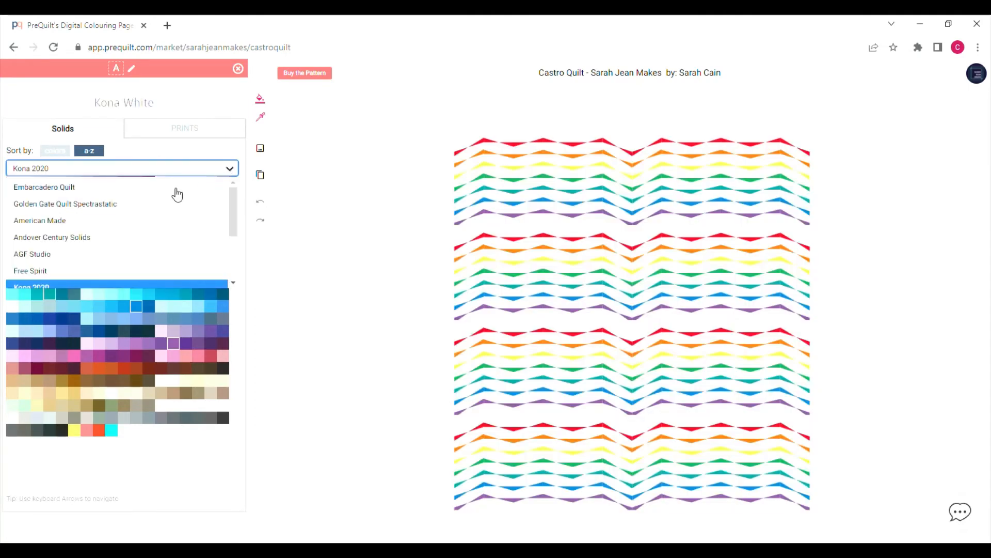
{"action": "mouse_move", "coordinate": [235, 207]}
{"action": "left_mouse_down"}
{"action": "mouse_move", "coordinate": [230, 247]}
{"action": "mouse_move", "coordinate": [234, 200]}
{"action": "left_mouse_up"}
{"action": "left_click", "coordinate": [230, 169]}
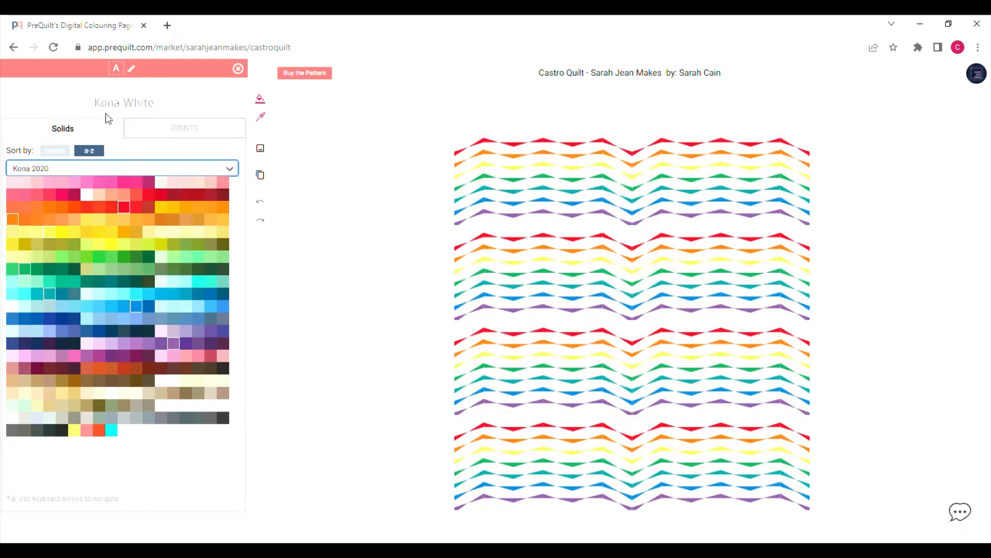
Look through the prints available for fabric A and open the print import and management page
{"action": "left_click", "coordinate": [155, 132]}
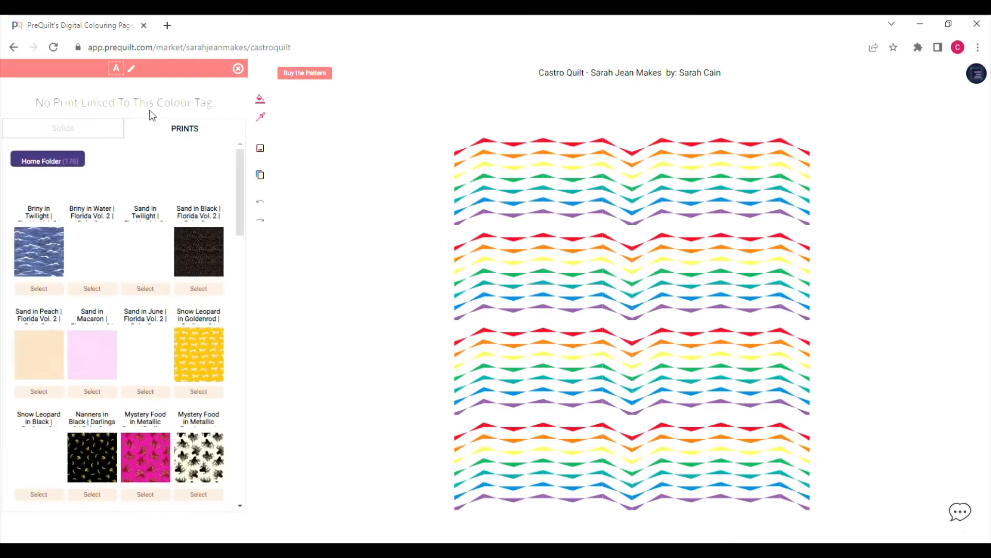
{"action": "left_click_drag", "start_coordinate": [239, 158], "coordinate": [247, 413]}
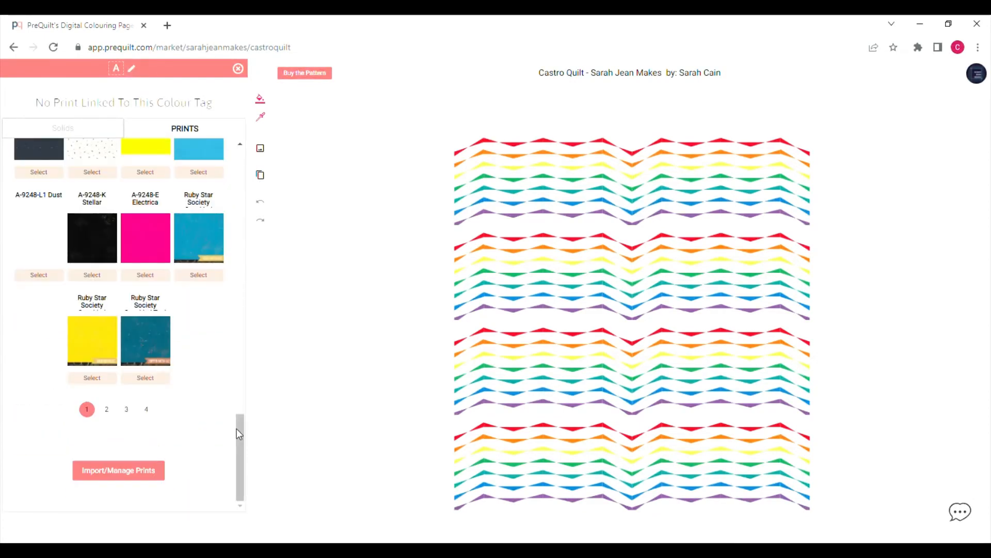
{"action": "left_click", "coordinate": [146, 475]}
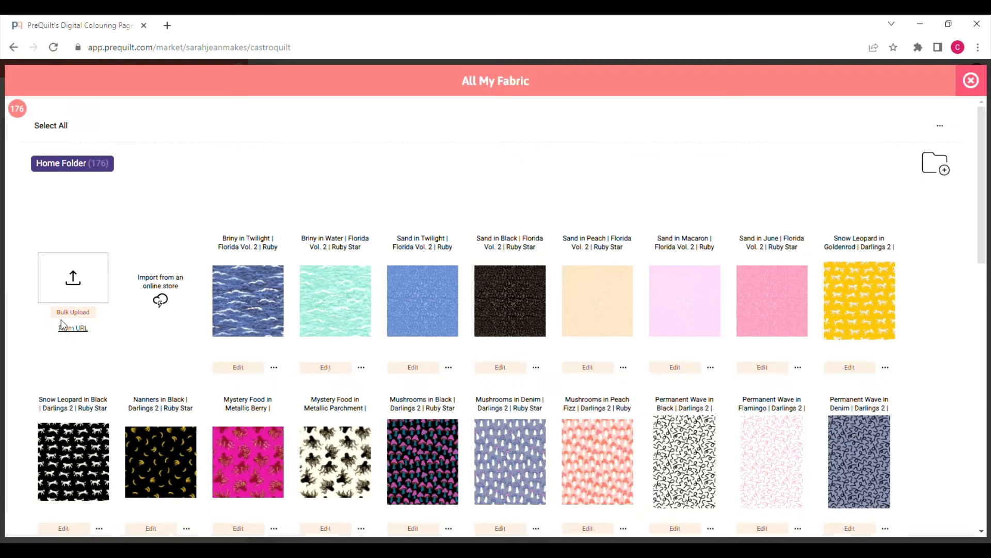
Open the online store import, choose Great Heron Thread Co. and look through its Art Gallery Fabrics
{"action": "left_click", "coordinate": [159, 301]}
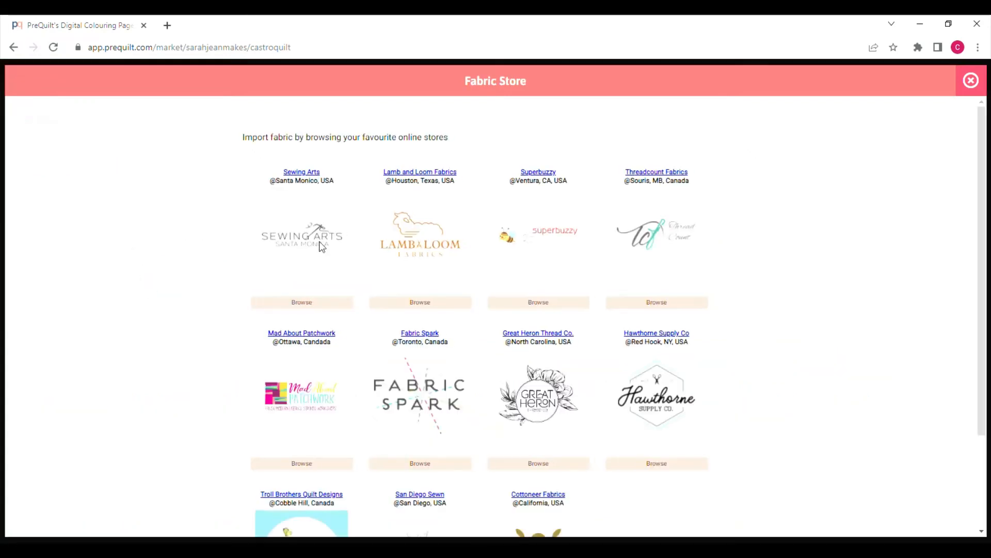
{"action": "left_click_drag", "start_coordinate": [982, 184], "coordinate": [982, 277]}
{"action": "left_click_drag", "start_coordinate": [989, 316], "coordinate": [985, 226]}
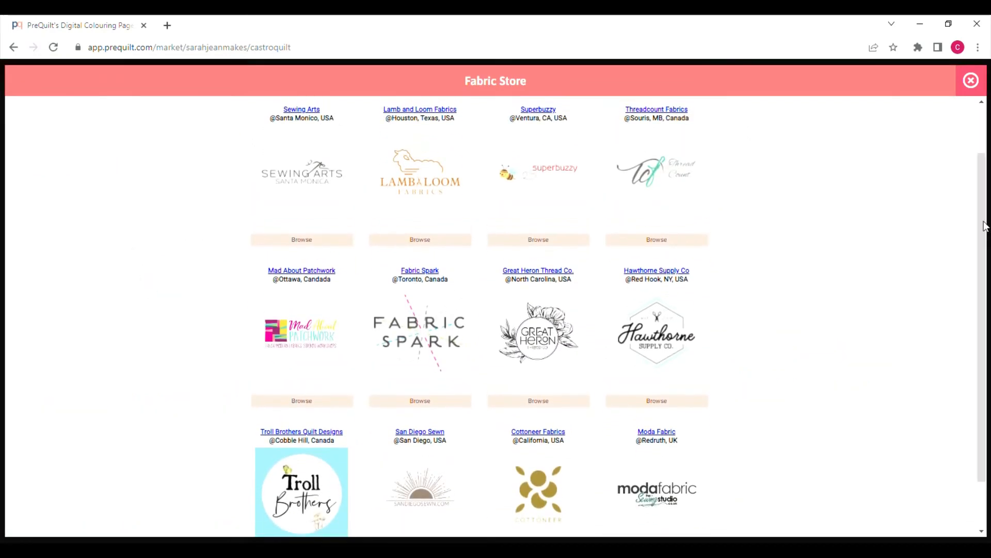
{"action": "left_click", "coordinate": [543, 403]}
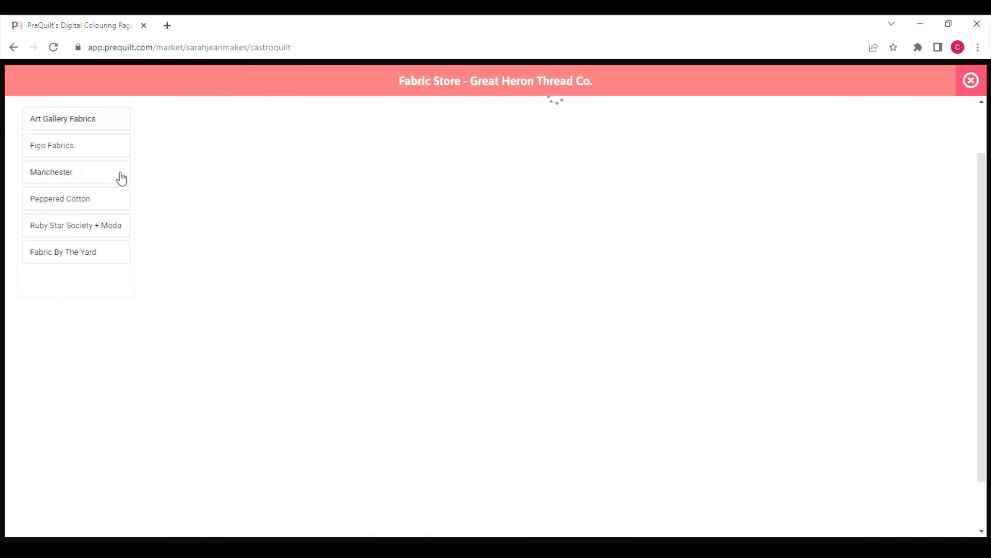
{"action": "scroll", "coordinate": [784, 287], "scroll_direction": "down", "scroll_amount": 2}
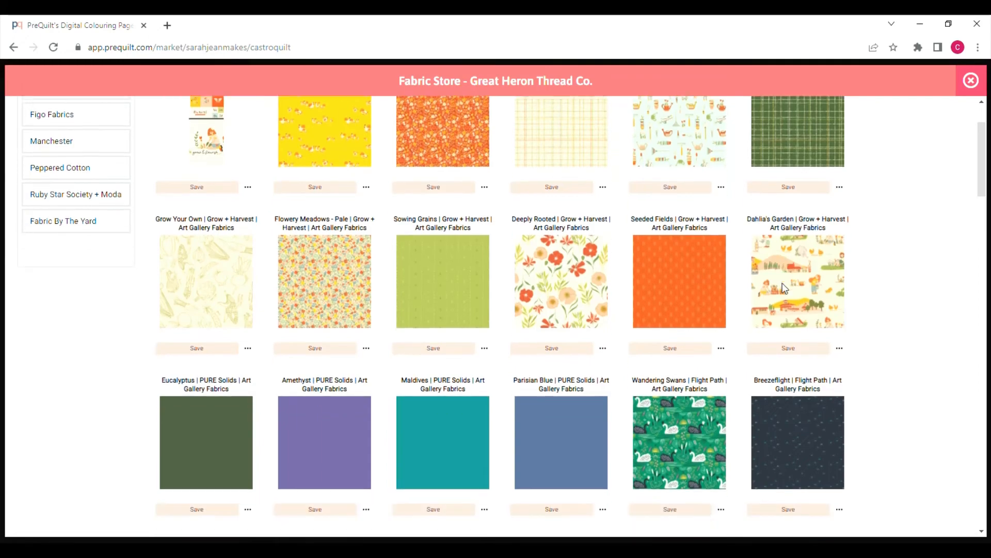
{"action": "scroll", "coordinate": [784, 286], "scroll_direction": "down", "scroll_amount": 7}
{"action": "scroll", "coordinate": [602, 260], "scroll_direction": "up", "scroll_amount": 5}
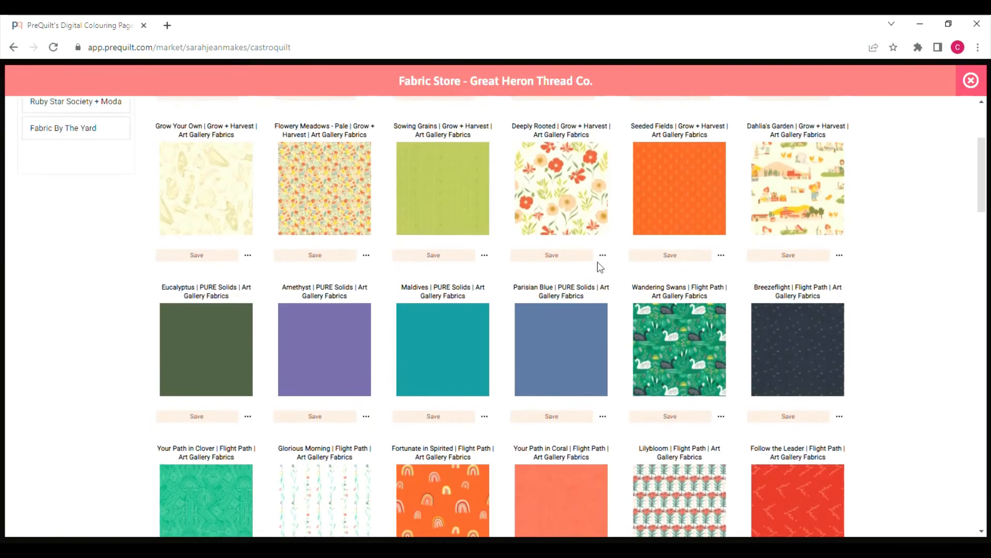
{"action": "scroll", "coordinate": [601, 263], "scroll_direction": "up", "scroll_amount": 3}
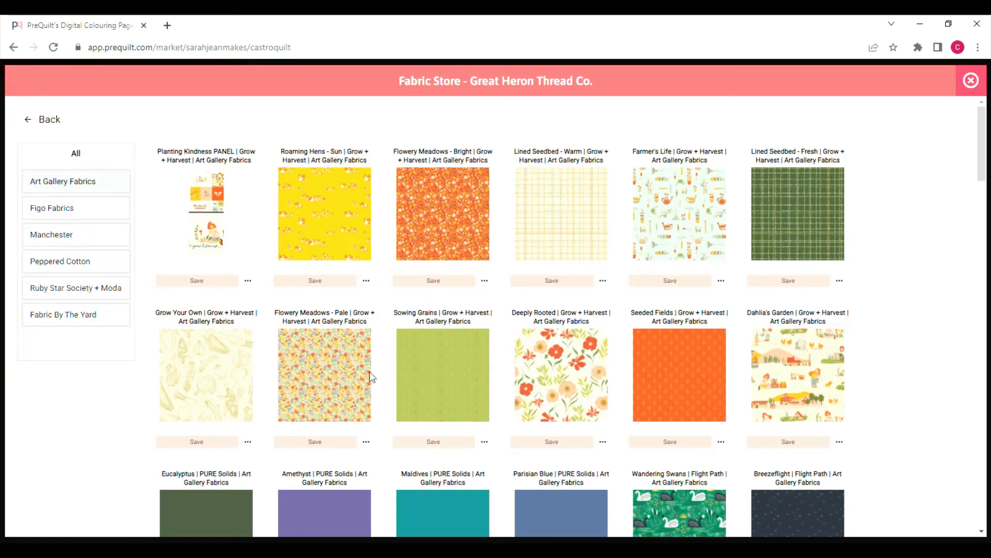
Show the store's Ruby Star Society + Moda fabrics and examine the Florida Vol. 2, Sugar and Darlings 2 collections
{"action": "left_click", "coordinate": [74, 293]}
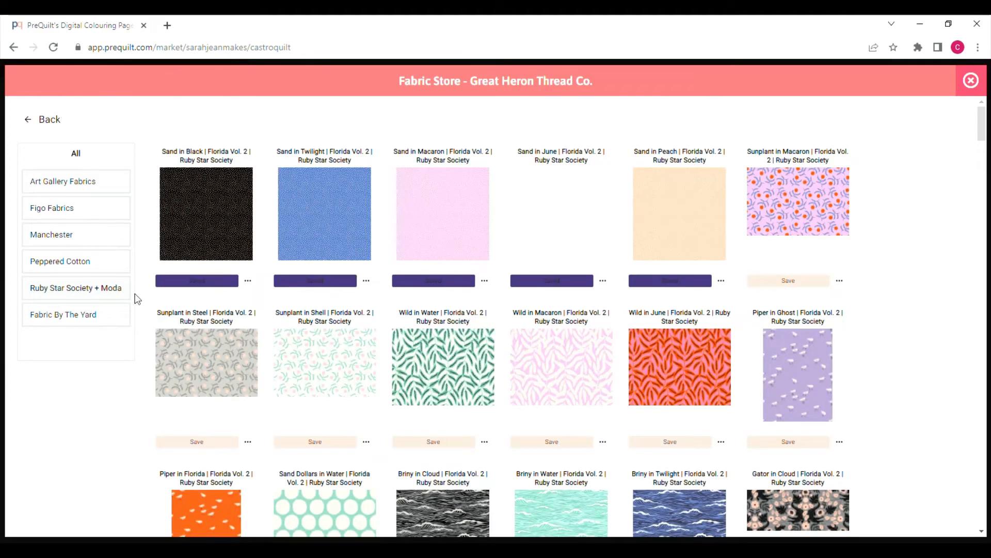
{"action": "scroll", "coordinate": [572, 392], "scroll_direction": "down", "scroll_amount": 5}
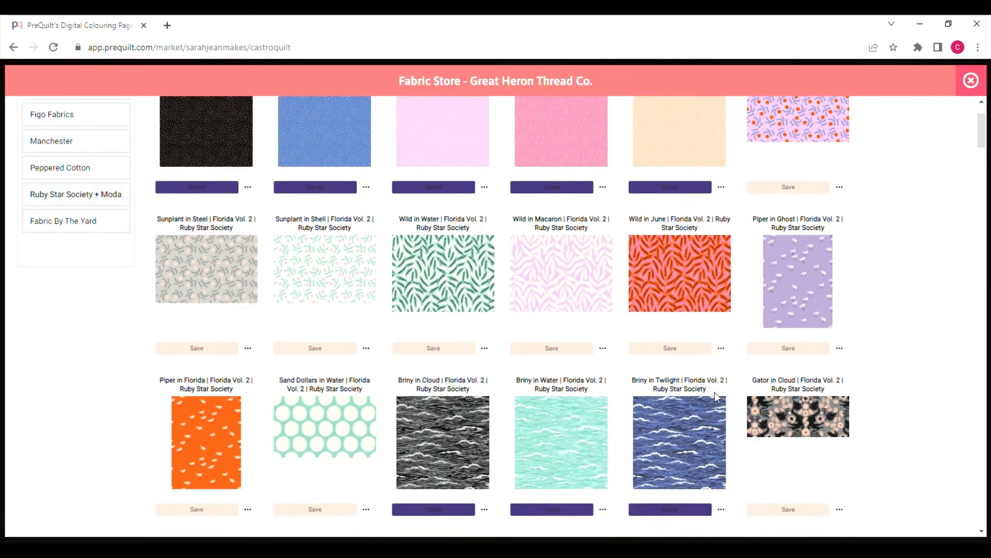
{"action": "scroll", "coordinate": [715, 392], "scroll_direction": "up", "scroll_amount": 3}
{"action": "scroll", "coordinate": [713, 392], "scroll_direction": "up", "scroll_amount": 3}
{"action": "scroll", "coordinate": [662, 384], "scroll_direction": "down", "scroll_amount": 13}
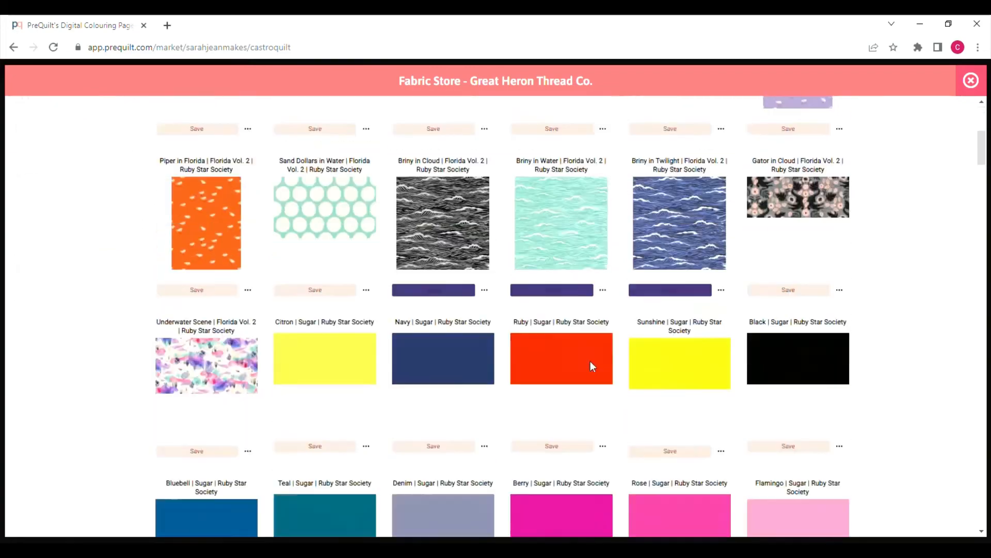
{"action": "scroll", "coordinate": [551, 348], "scroll_direction": "down", "scroll_amount": 4}
{"action": "scroll", "coordinate": [550, 348], "scroll_direction": "up", "scroll_amount": 5}
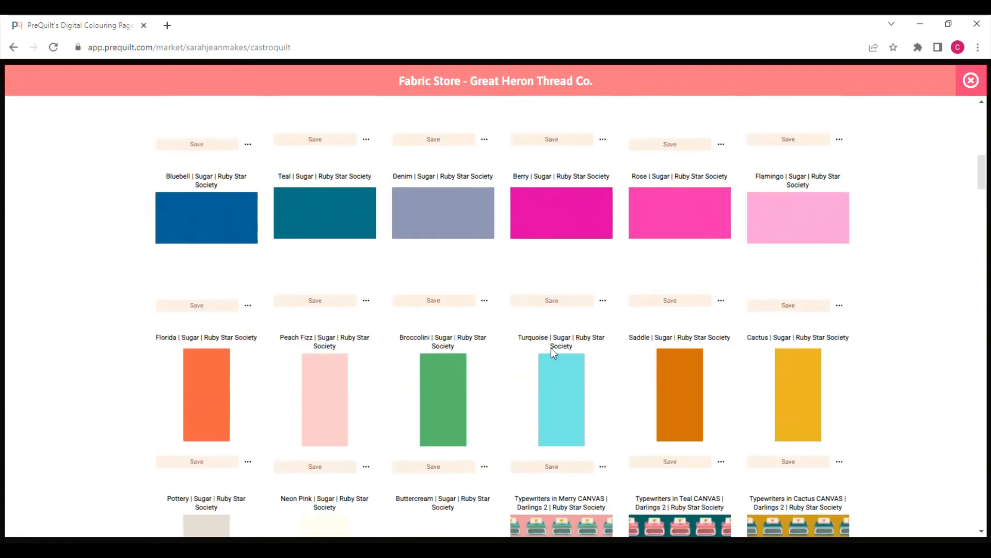
{"action": "scroll", "coordinate": [557, 354], "scroll_direction": "down", "scroll_amount": 10}
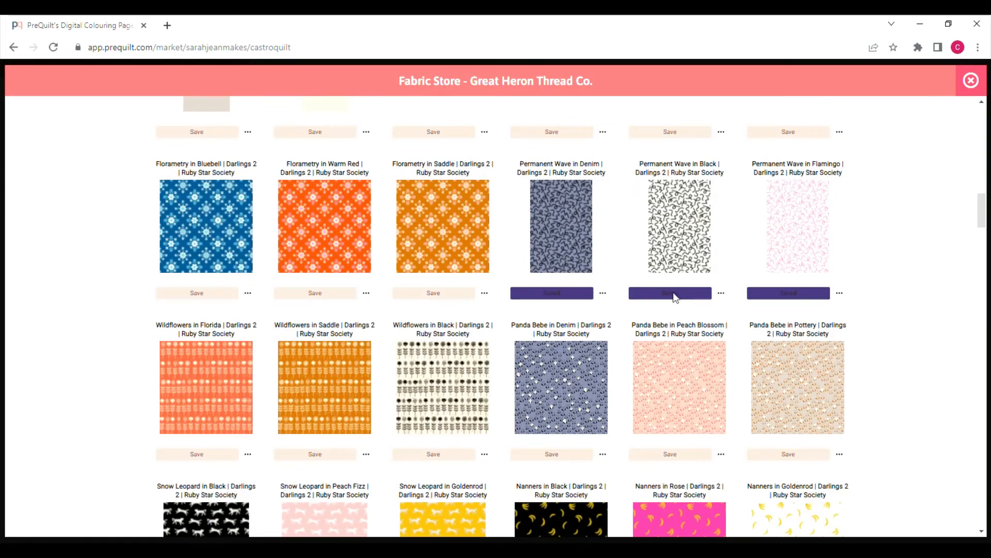
{"action": "scroll", "coordinate": [664, 301], "scroll_direction": "up", "scroll_amount": 20}
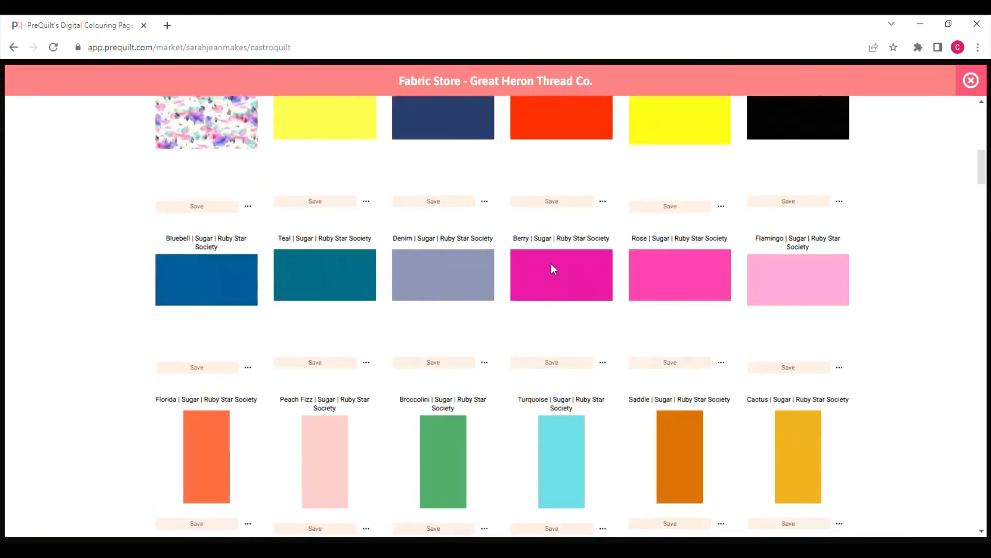
{"action": "scroll", "coordinate": [405, 243], "scroll_direction": "up", "scroll_amount": 1}
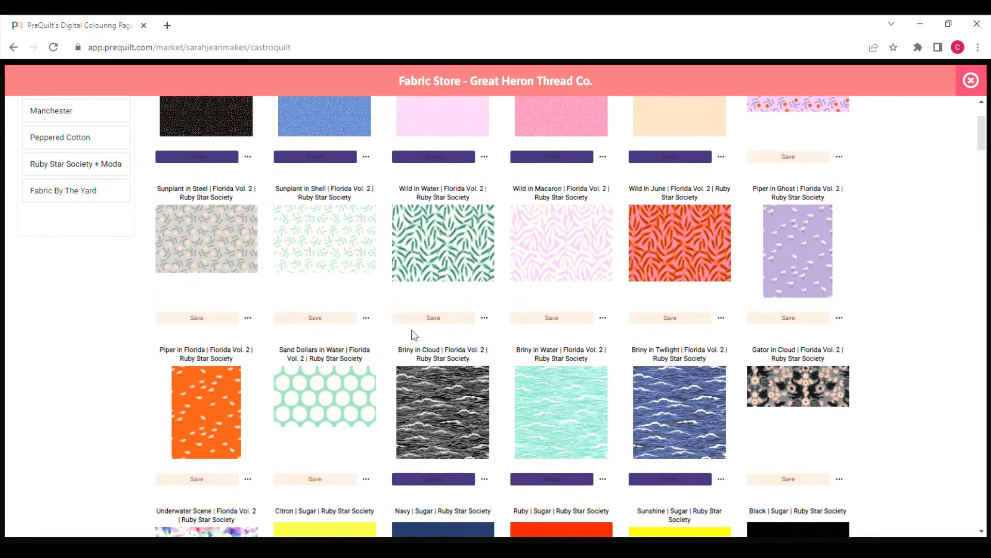
Save the Florida Vol. 2 prints Sunplant in Shell, Sunplant in Steel, Wild in Water, Wild in Macaron and Wild in June
{"action": "left_click", "coordinate": [300, 322]}
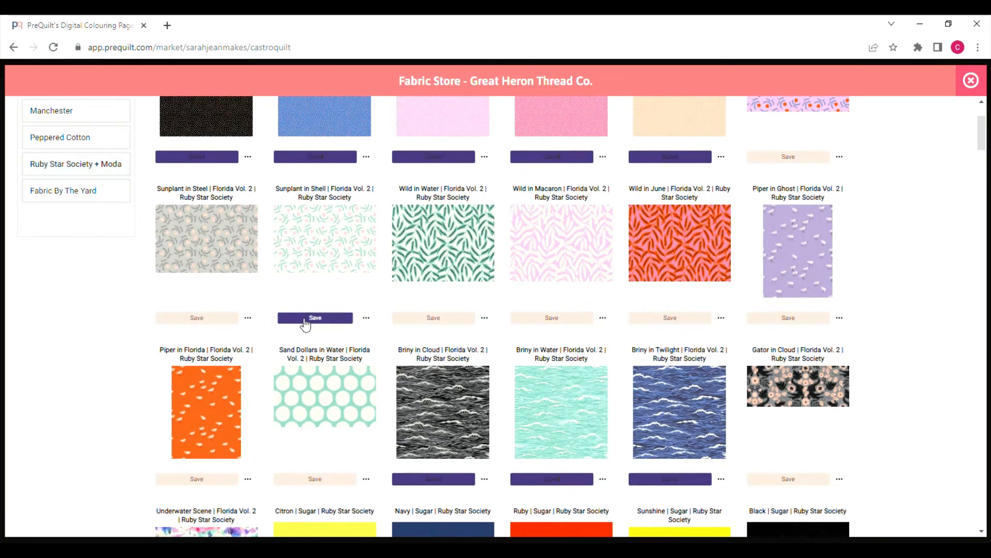
{"action": "left_click", "coordinate": [427, 324]}
{"action": "left_click", "coordinate": [212, 319]}
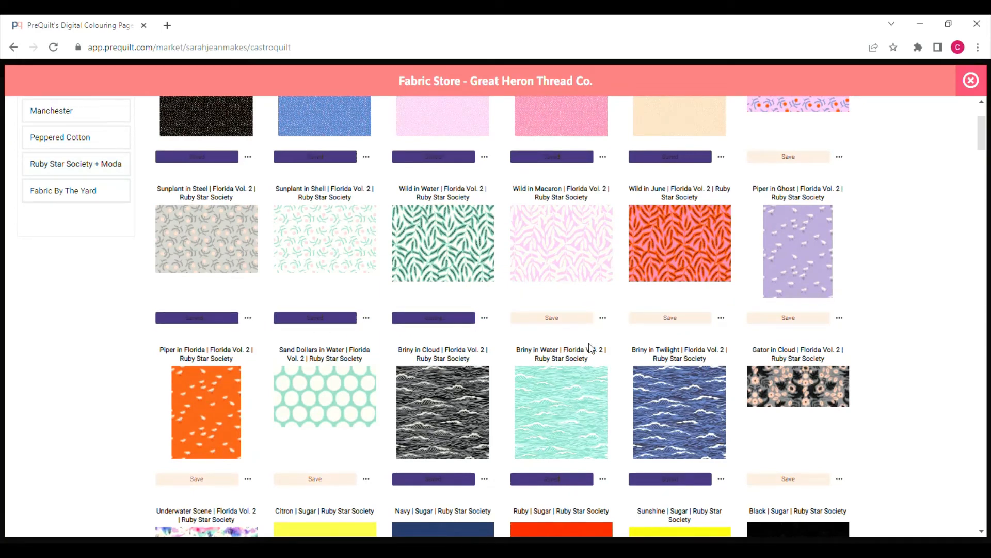
{"action": "left_click", "coordinate": [672, 318]}
{"action": "scroll", "coordinate": [692, 281], "scroll_direction": "up", "scroll_amount": 3}
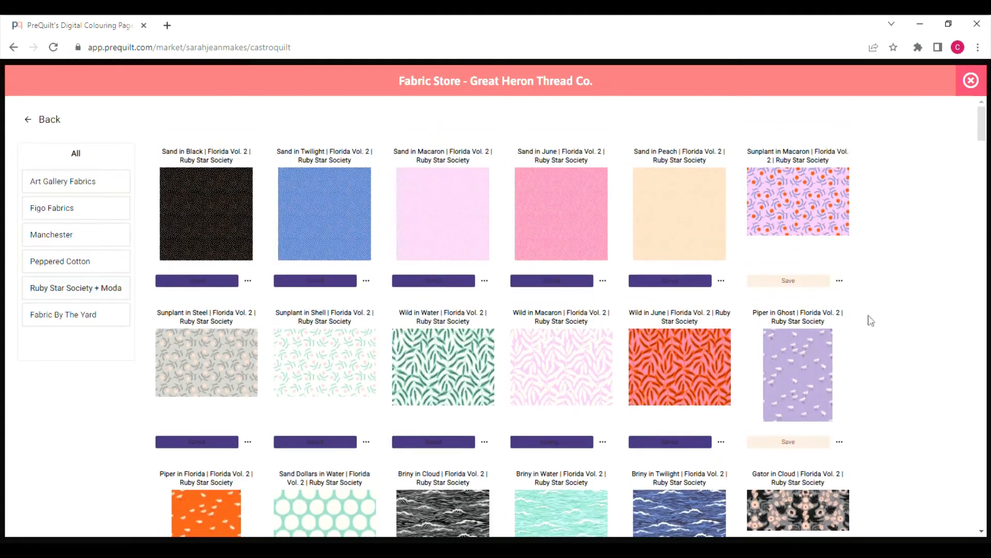
Return to the list of online stores, look through it, and close the fabric store and the fabric library
{"action": "left_click", "coordinate": [46, 122]}
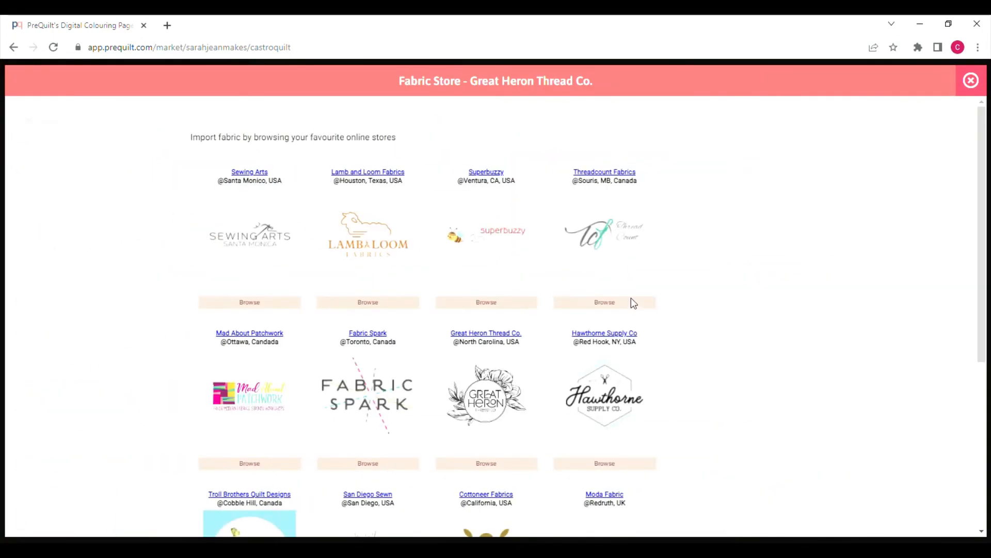
{"action": "scroll", "coordinate": [699, 294], "scroll_direction": "down", "scroll_amount": 3}
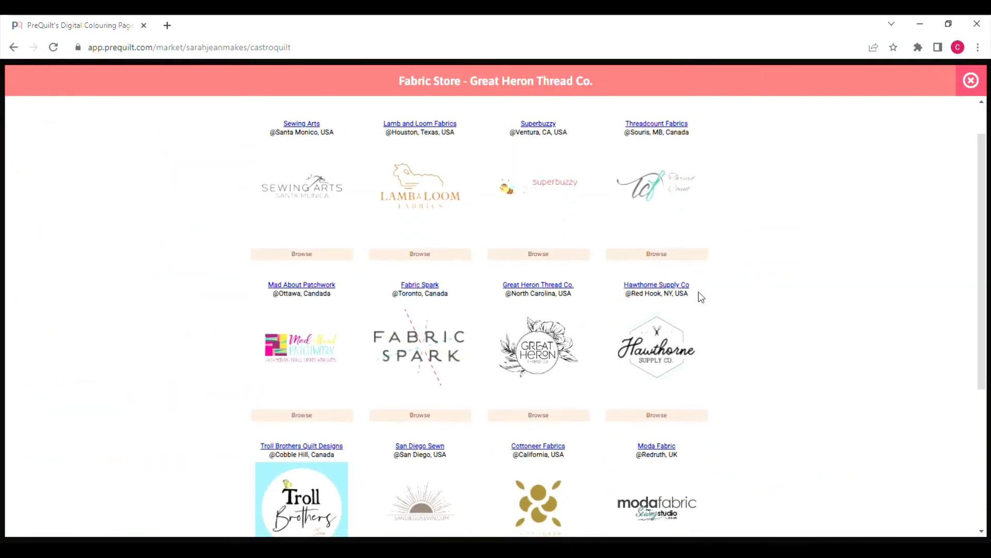
{"action": "scroll", "coordinate": [543, 283], "scroll_direction": "down", "scroll_amount": 2}
{"action": "scroll", "coordinate": [693, 294], "scroll_direction": "up", "scroll_amount": 5}
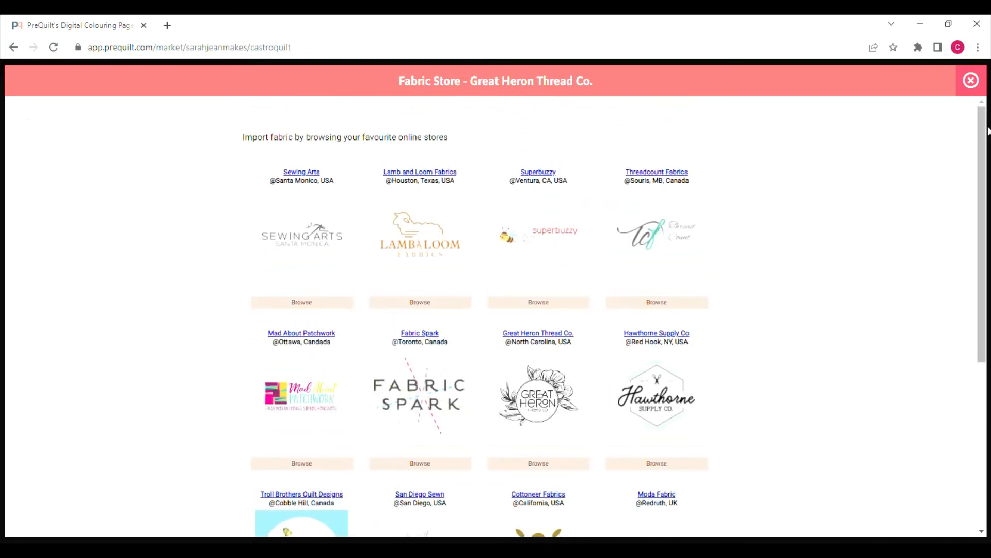
{"action": "left_click", "coordinate": [977, 84]}
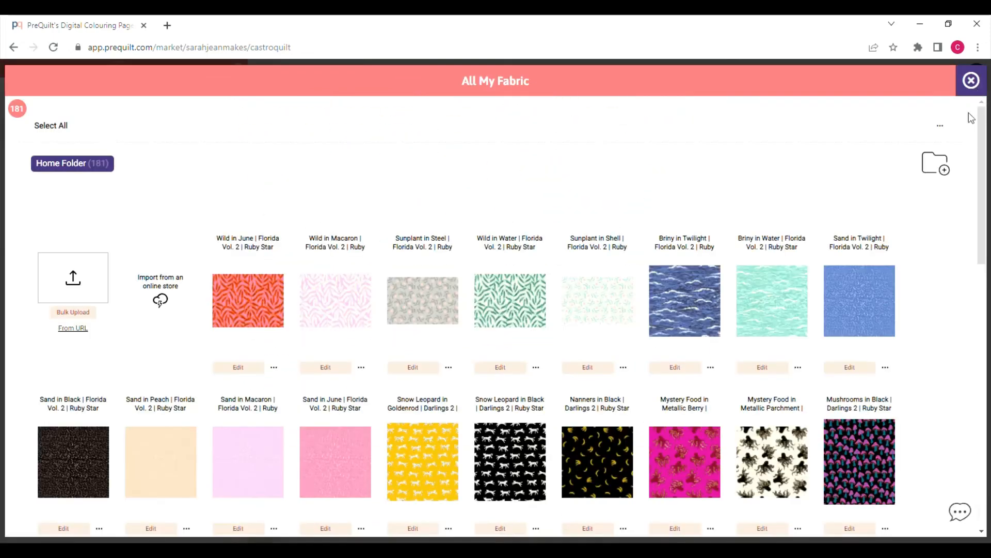
{"action": "left_click", "coordinate": [971, 81]}
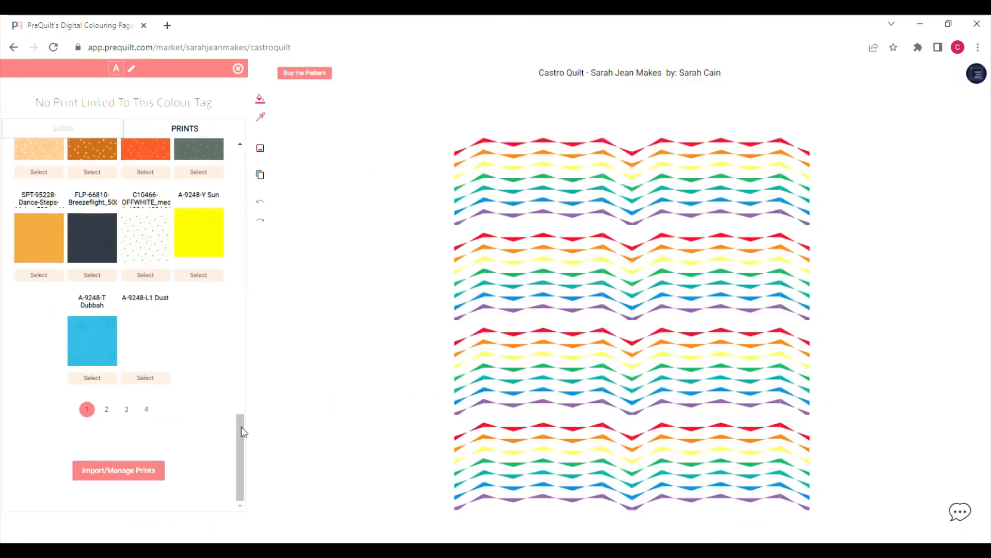
Apply the Wild in Macaron print from Florida Vol. 2 to fabric A, trying scale 400 and settling on 500
{"action": "left_click_drag", "start_coordinate": [241, 427], "coordinate": [249, 150]}
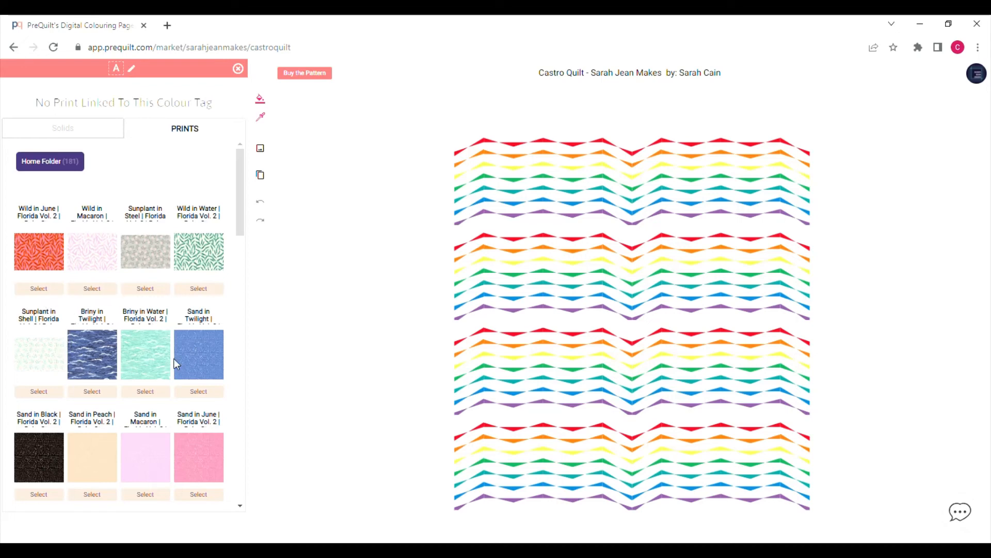
{"action": "left_click", "coordinate": [110, 291]}
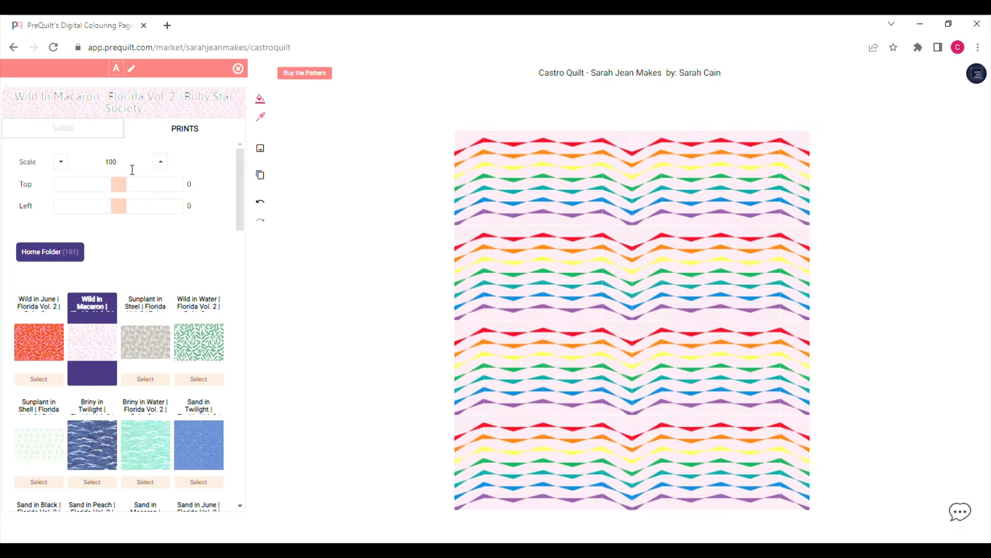
{"action": "left_click_drag", "start_coordinate": [132, 169], "coordinate": [86, 169]}
{"action": "type", "text": "400"}
{"action": "left_click", "coordinate": [388, 193]}
{"action": "left_click_drag", "start_coordinate": [137, 165], "coordinate": [94, 168]}
{"action": "type", "text": "500"}
{"action": "scroll", "coordinate": [244, 227], "scroll_direction": "down", "scroll_amount": 3}
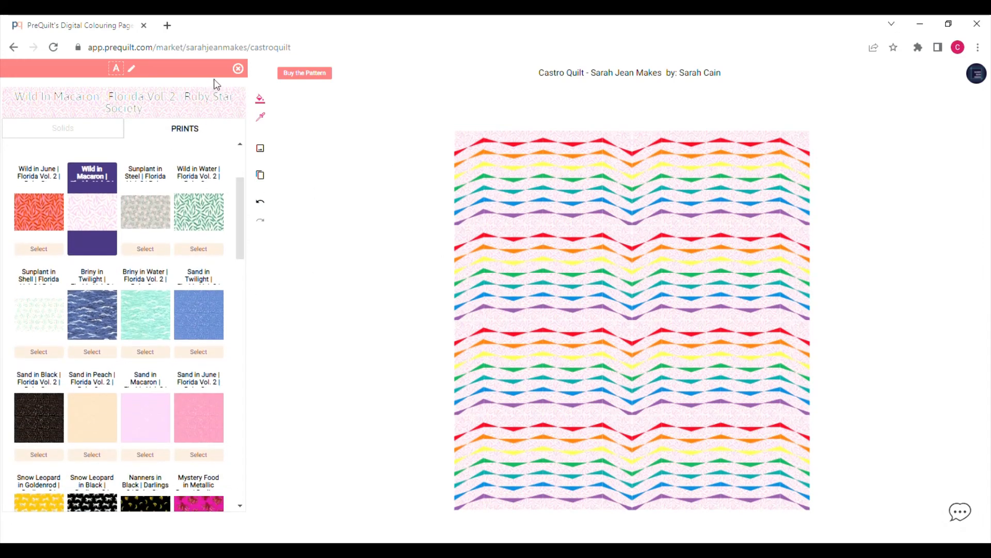
{"action": "left_click", "coordinate": [238, 69]}
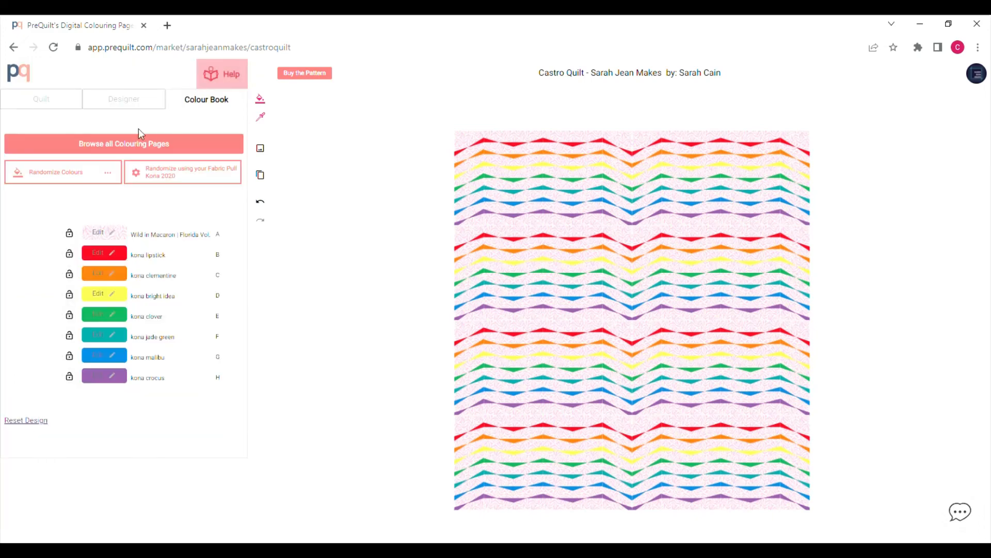
Apply the Snow Leopard in Goldenrod print to fabric C at scale 500, and reset the whole design
{"action": "left_click", "coordinate": [117, 278]}
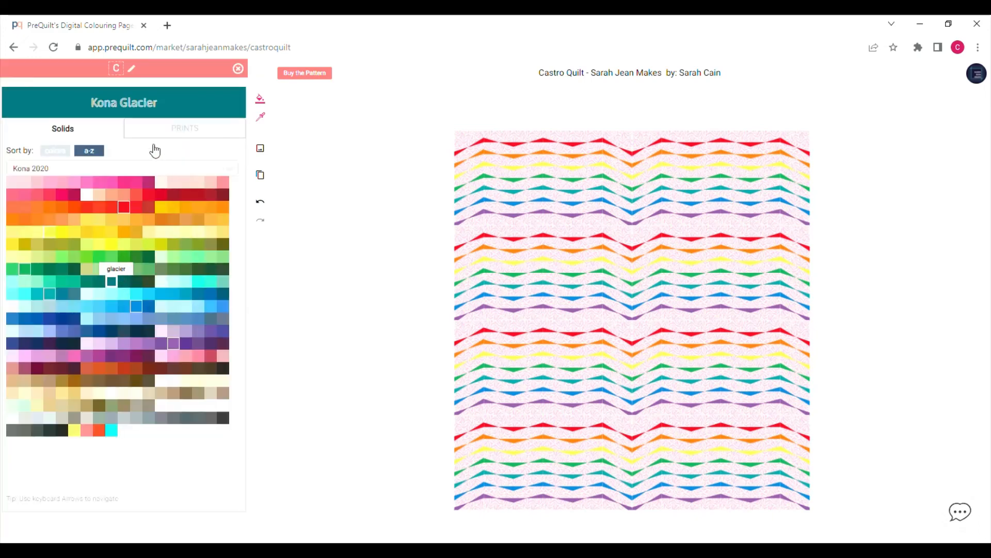
{"action": "left_click", "coordinate": [184, 135]}
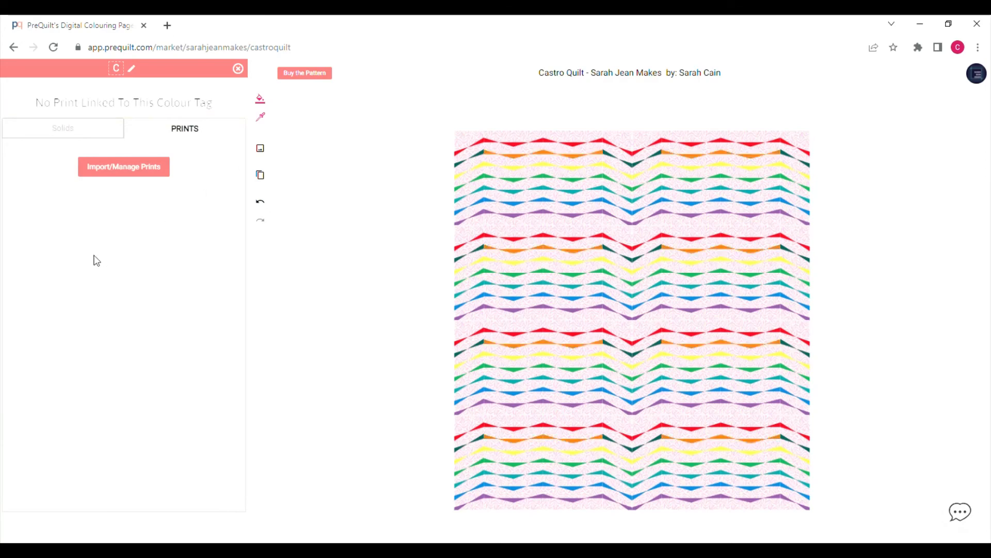
{"action": "scroll", "coordinate": [138, 268], "scroll_direction": "down", "scroll_amount": 6}
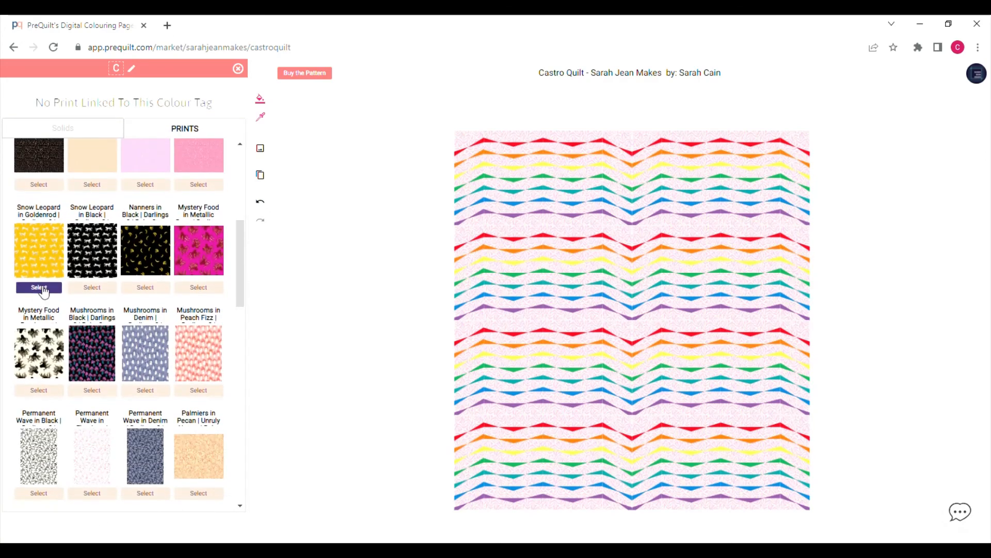
{"action": "left_click", "coordinate": [39, 288]}
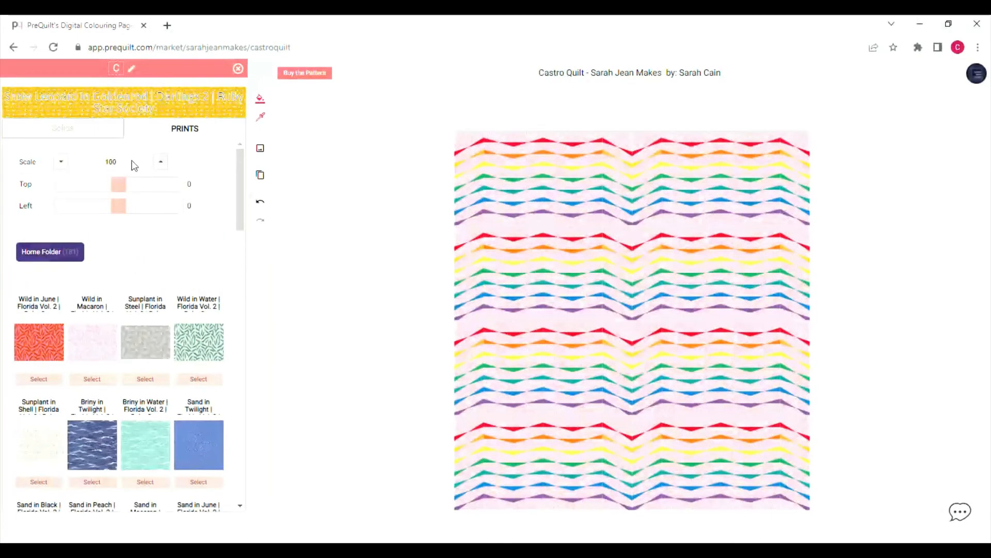
{"action": "double_click", "coordinate": [131, 163]}
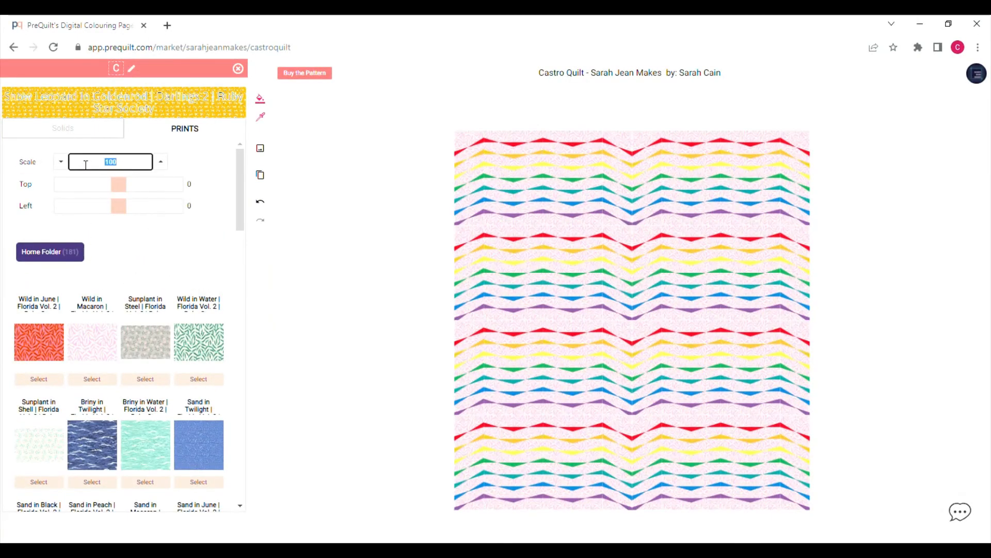
{"action": "type", "text": "500"}
{"action": "scroll", "coordinate": [240, 194], "scroll_direction": "down", "scroll_amount": 6}
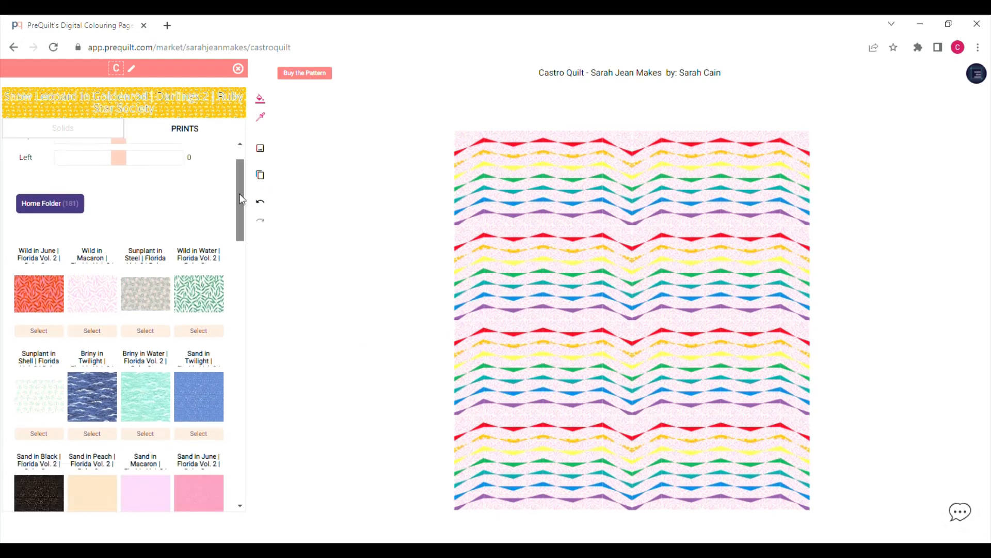
{"action": "scroll", "coordinate": [231, 182], "scroll_direction": "up", "scroll_amount": 5}
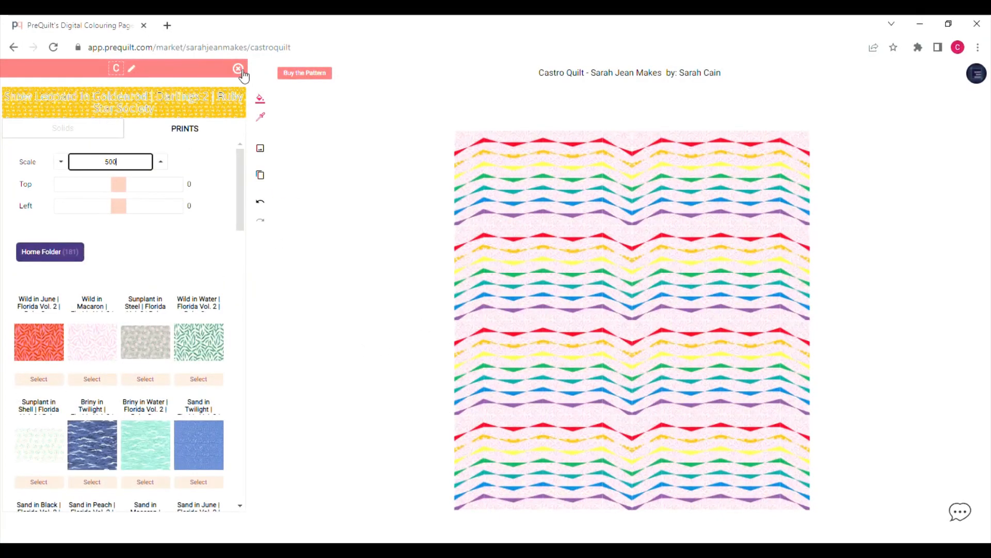
{"action": "left_click", "coordinate": [238, 69]}
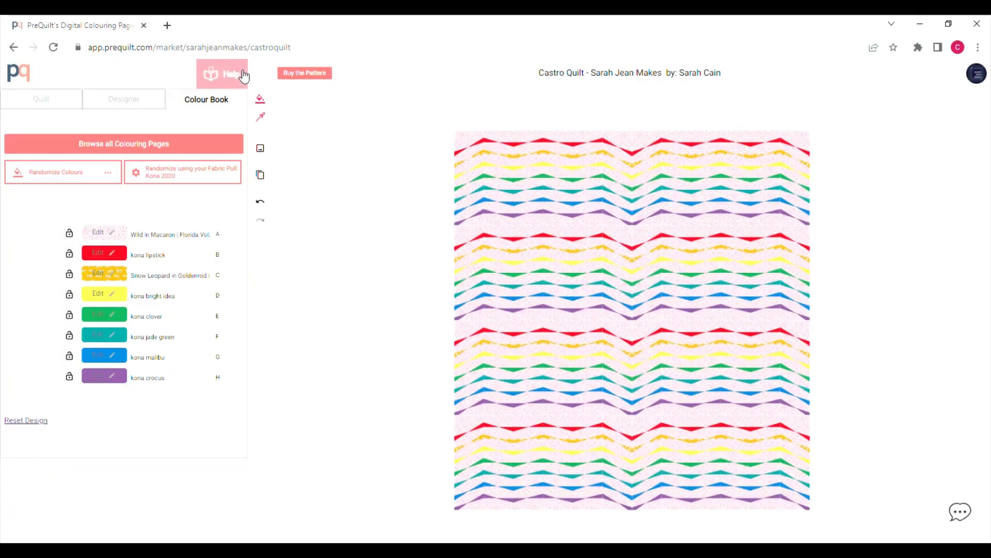
{"action": "left_click", "coordinate": [32, 420]}
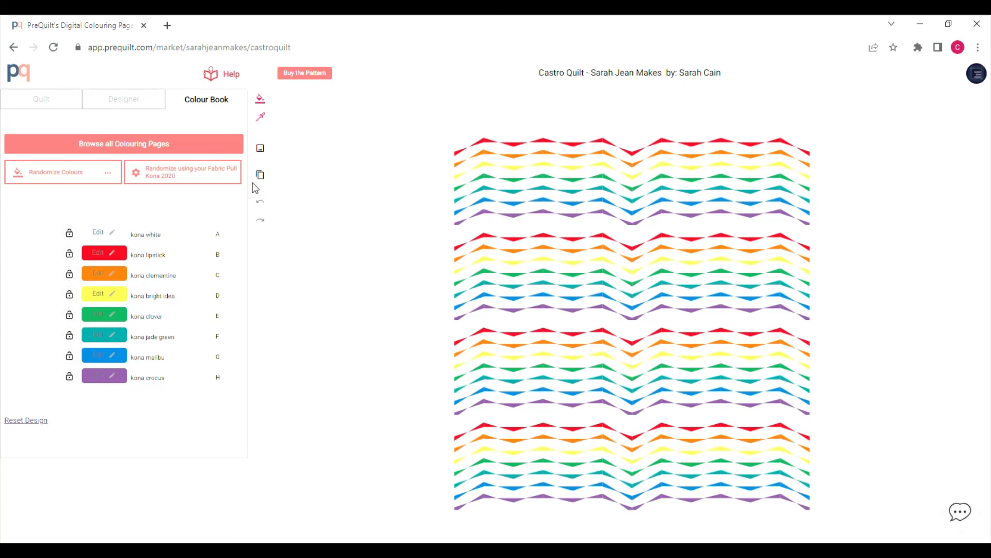
Open the quilt's download page, examine the design preview, download options and colour list, and close the page
{"action": "left_click", "coordinate": [264, 150]}
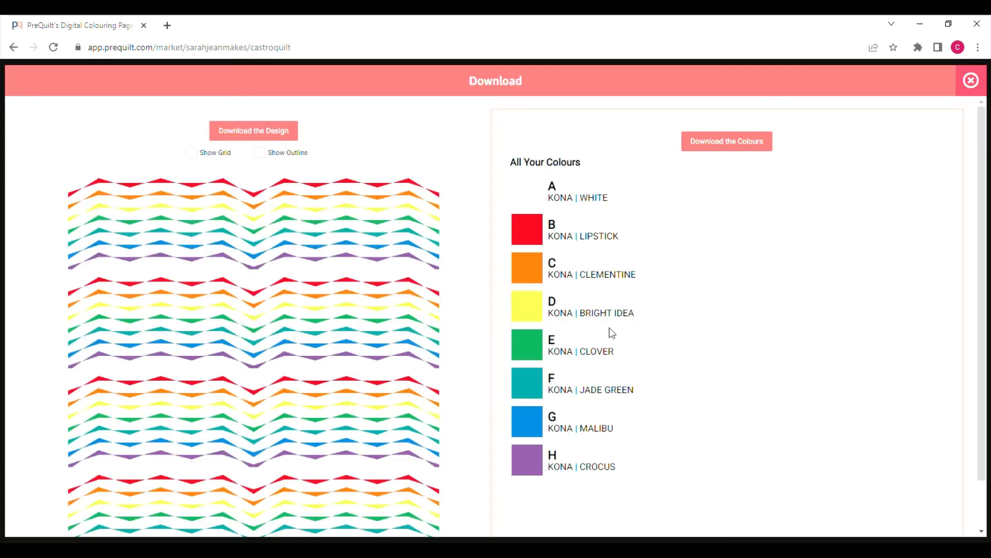
{"action": "scroll", "coordinate": [610, 332], "scroll_direction": "down", "scroll_amount": 1}
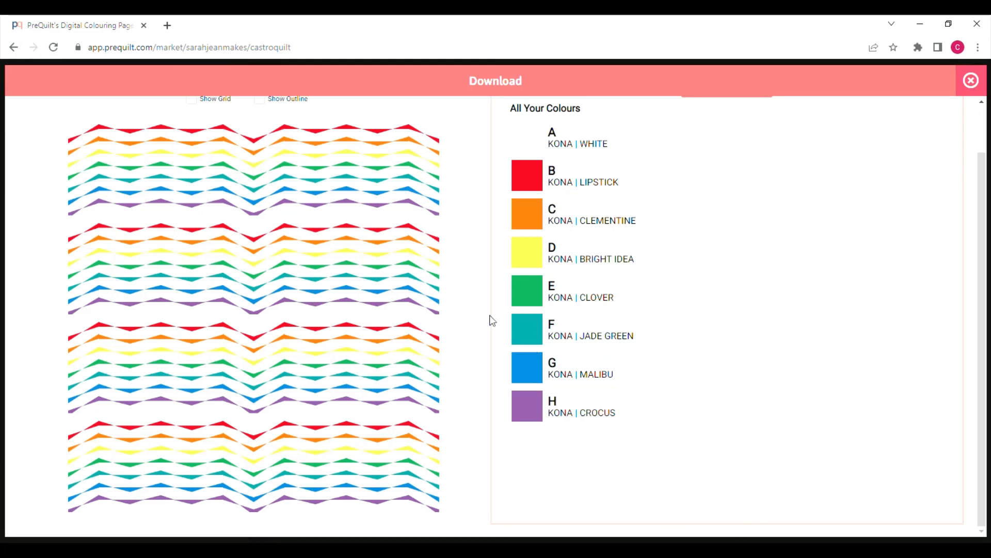
{"action": "scroll", "coordinate": [334, 262], "scroll_direction": "up", "scroll_amount": 1}
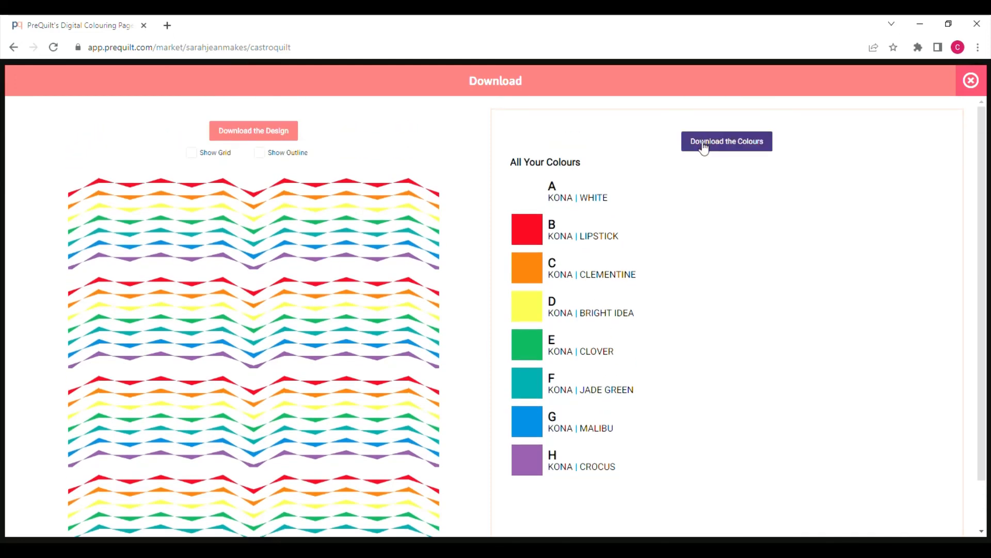
{"action": "scroll", "coordinate": [491, 269], "scroll_direction": "down", "scroll_amount": 1}
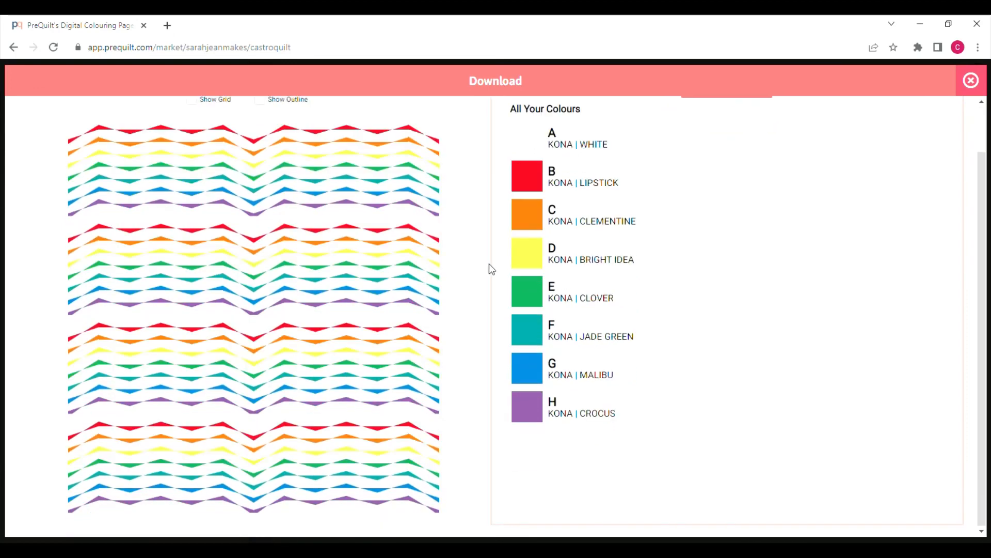
{"action": "scroll", "coordinate": [493, 265], "scroll_direction": "up", "scroll_amount": 1}
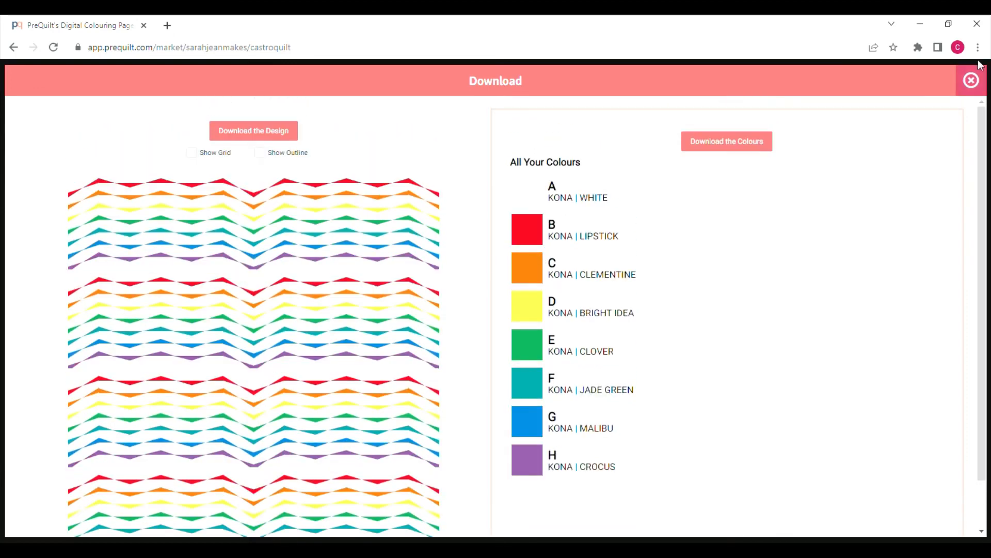
{"action": "left_click", "coordinate": [971, 80]}
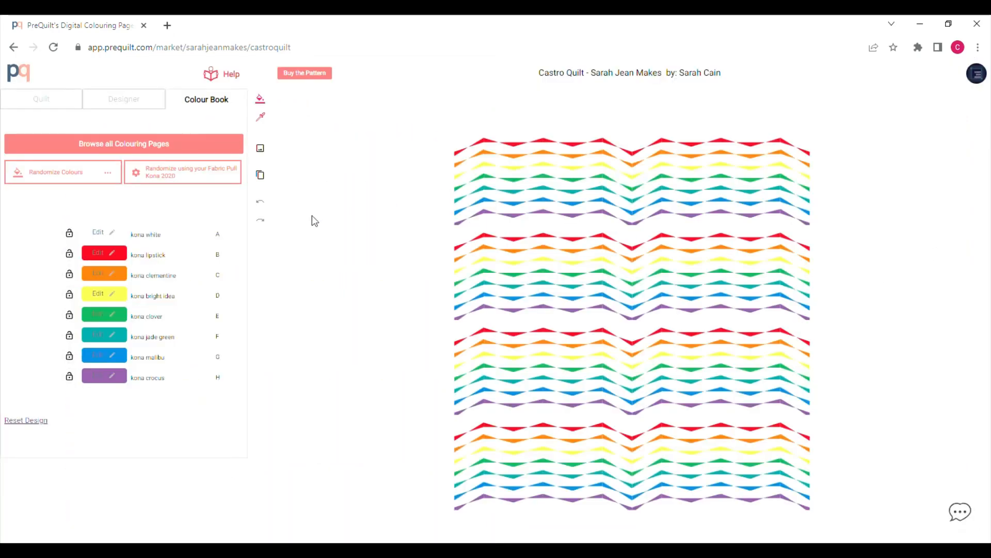